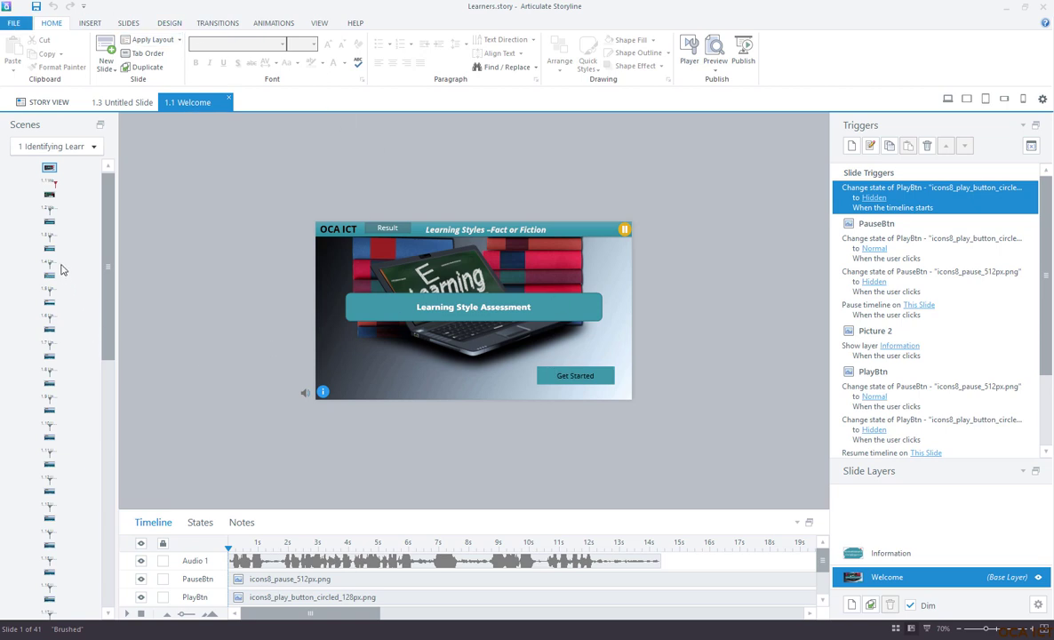
mouse_move(105, 286)
mouse_down()
mouse_move(116, 533)
mouse_move(92, 283)
mouse_up()
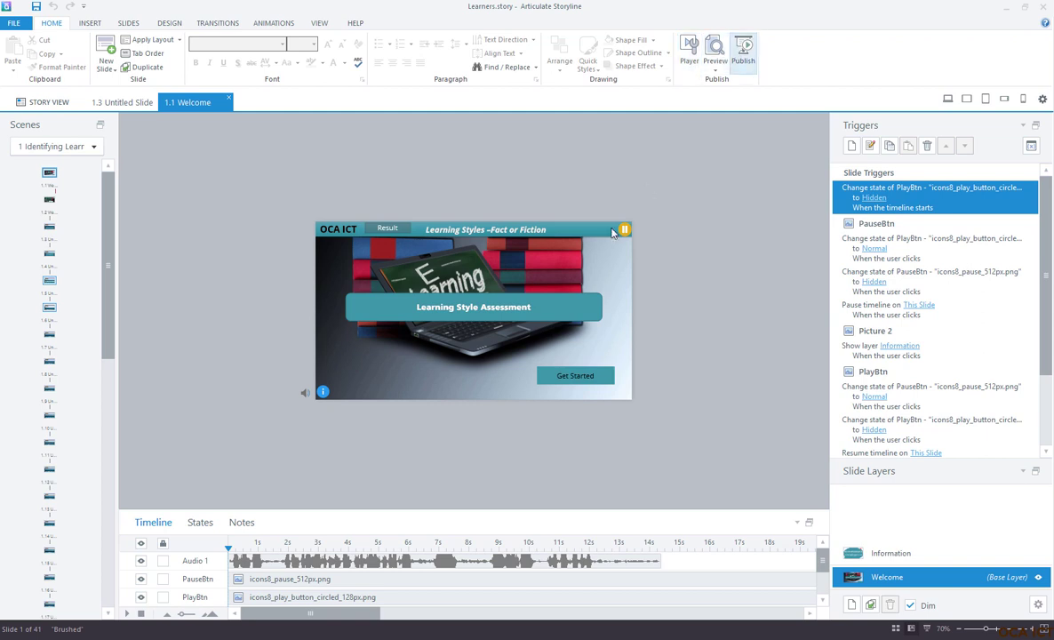
scroll(43, 352, down, 5)
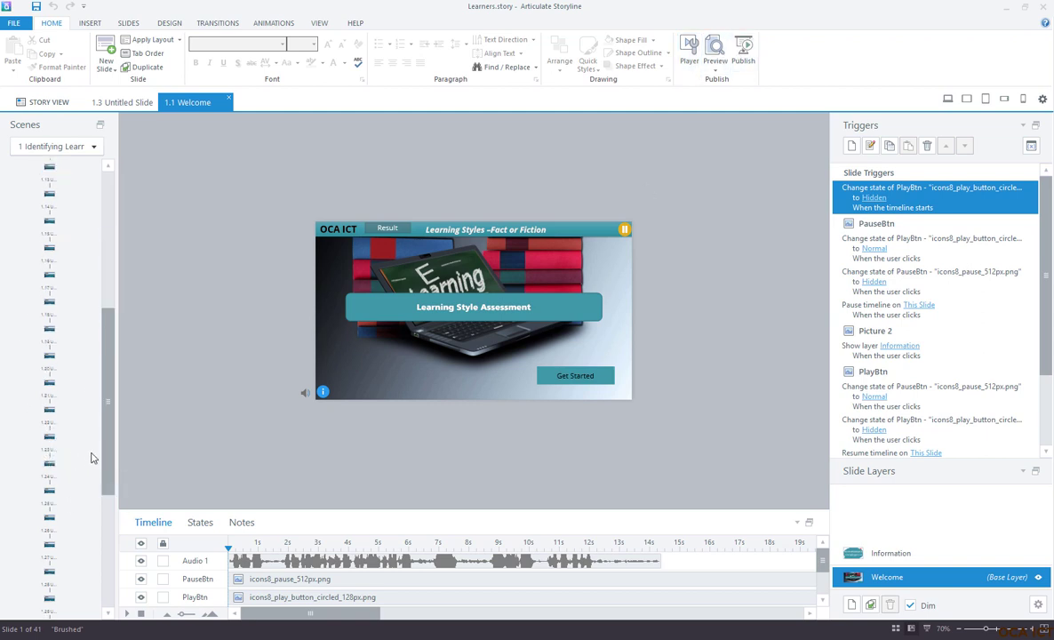
scroll(78, 443, up, 5)
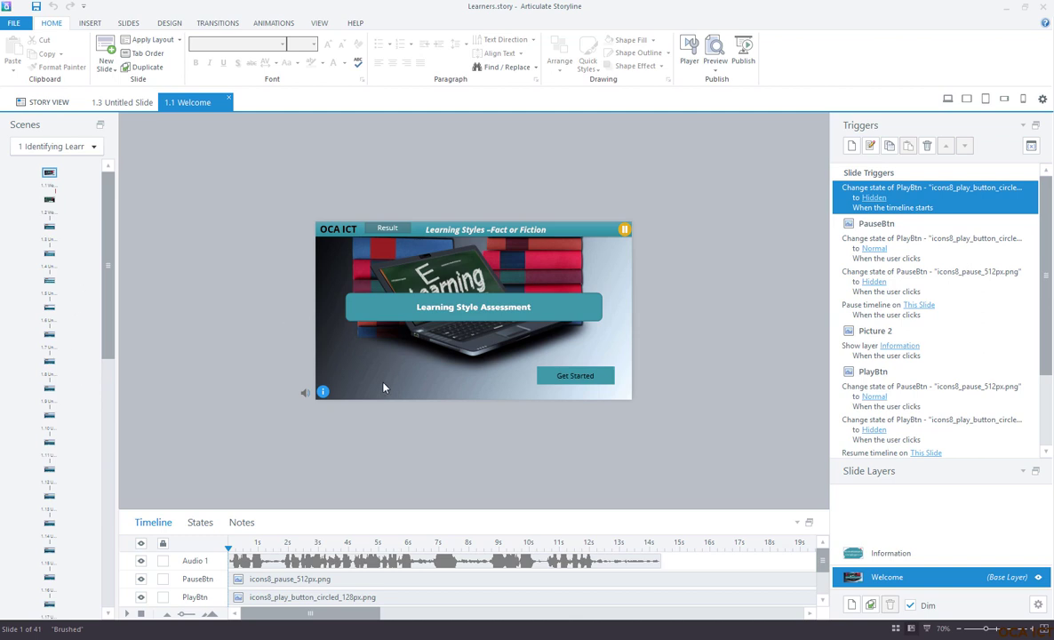
Review the LMS publishing options for the Learning Style Assessment project, choose SCORM 2004 as the output, and cancel publishing
click(743, 53)
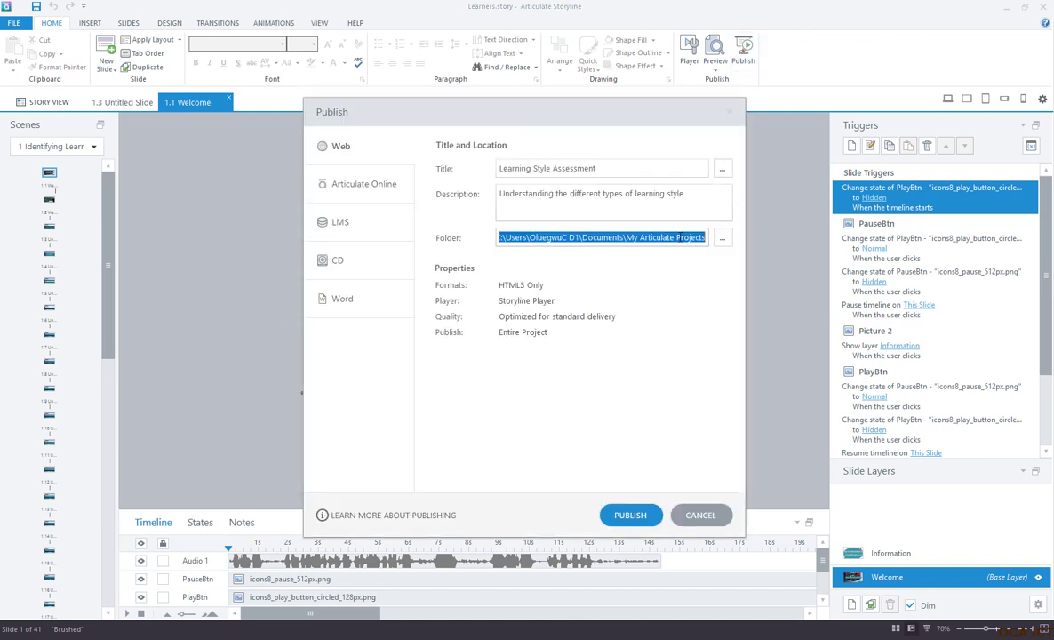
click(344, 226)
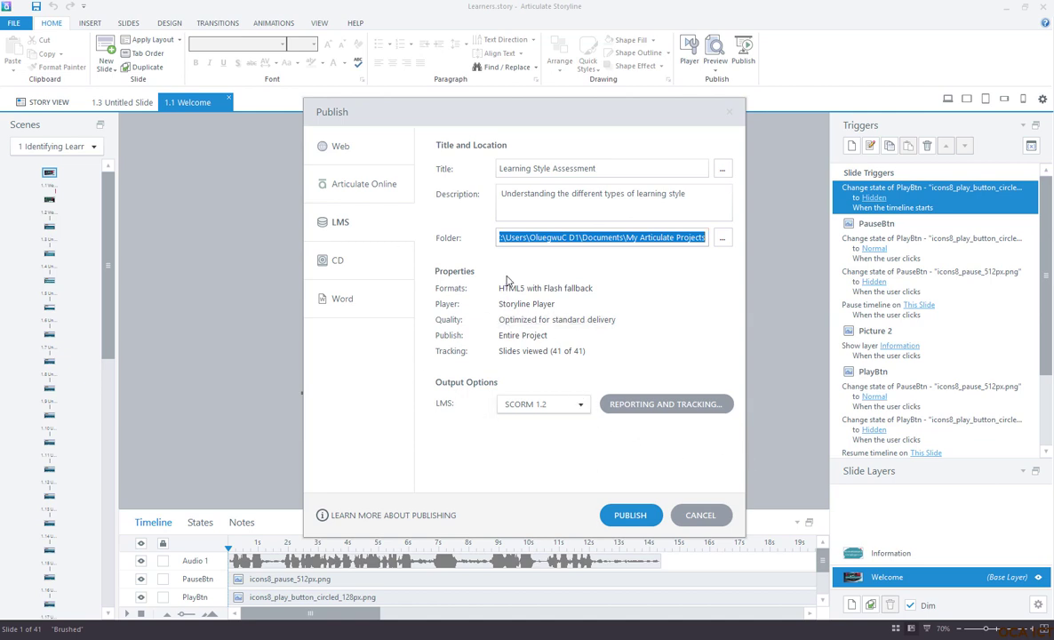
click(578, 406)
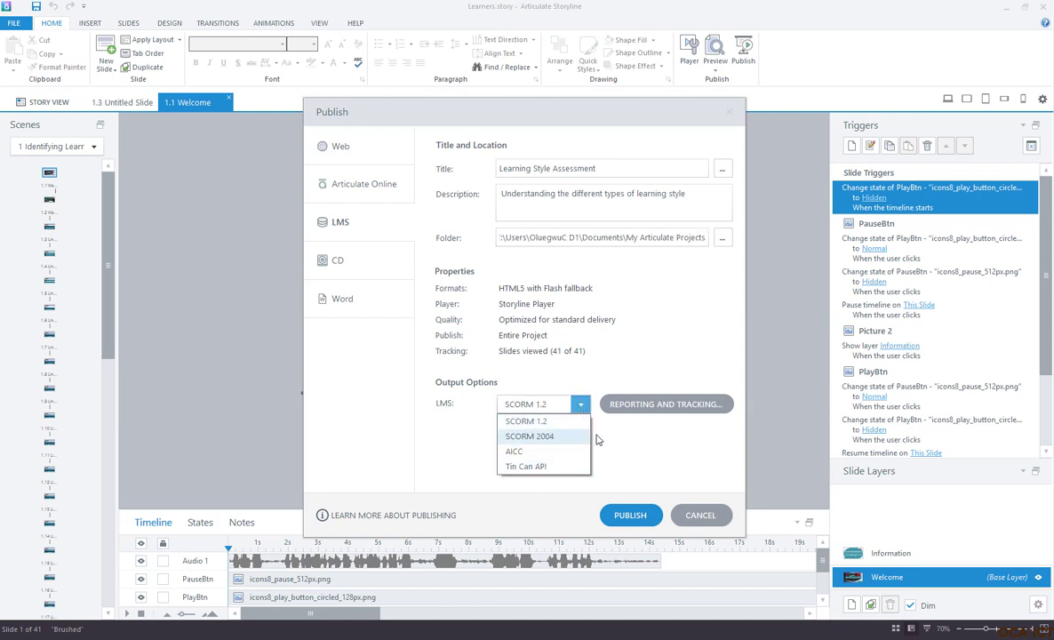
click(597, 432)
click(579, 404)
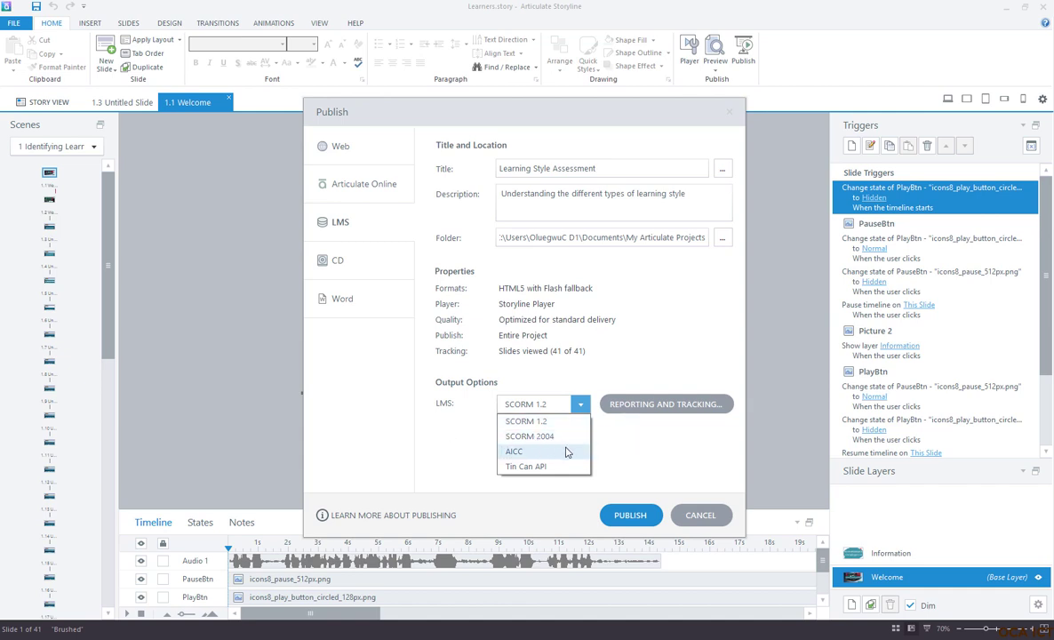
click(534, 436)
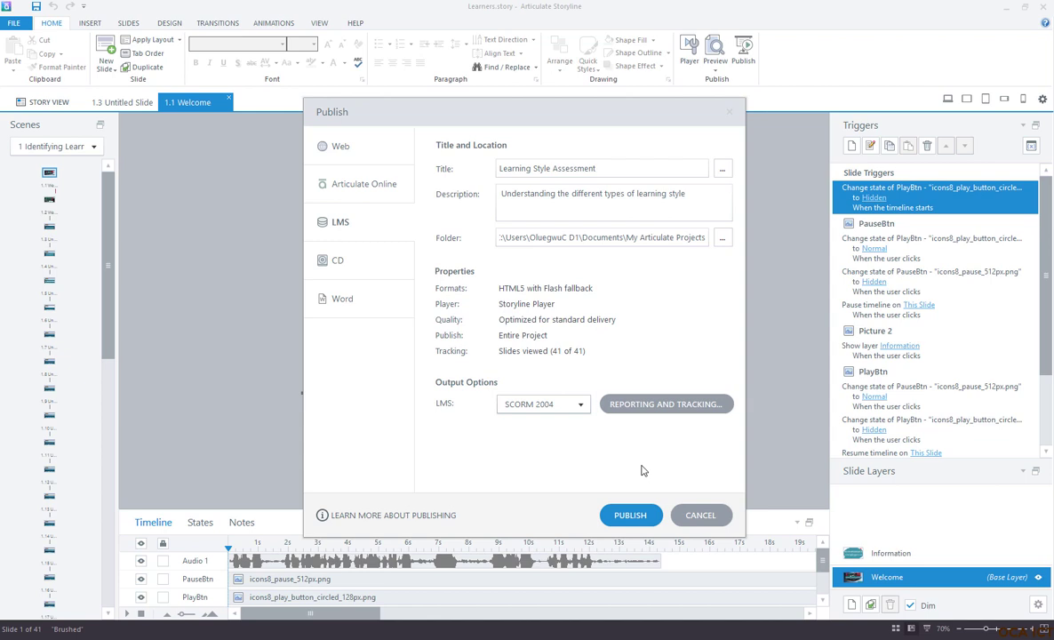
click(700, 516)
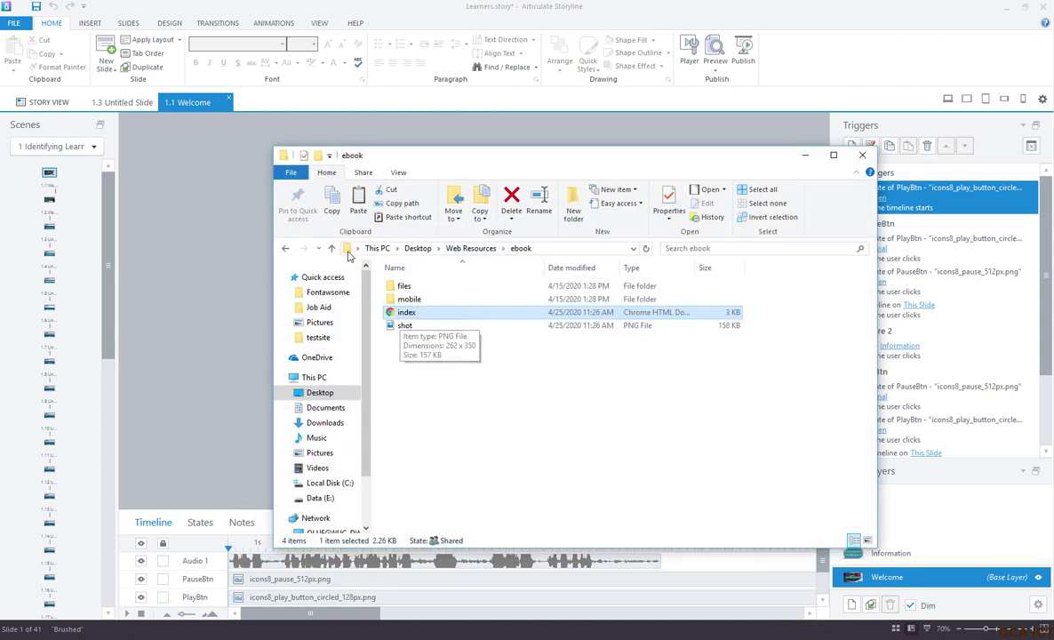
Open the published Fundamentals of Computer Quiz from the Web Resources folder in the browser
click(285, 247)
click(425, 327)
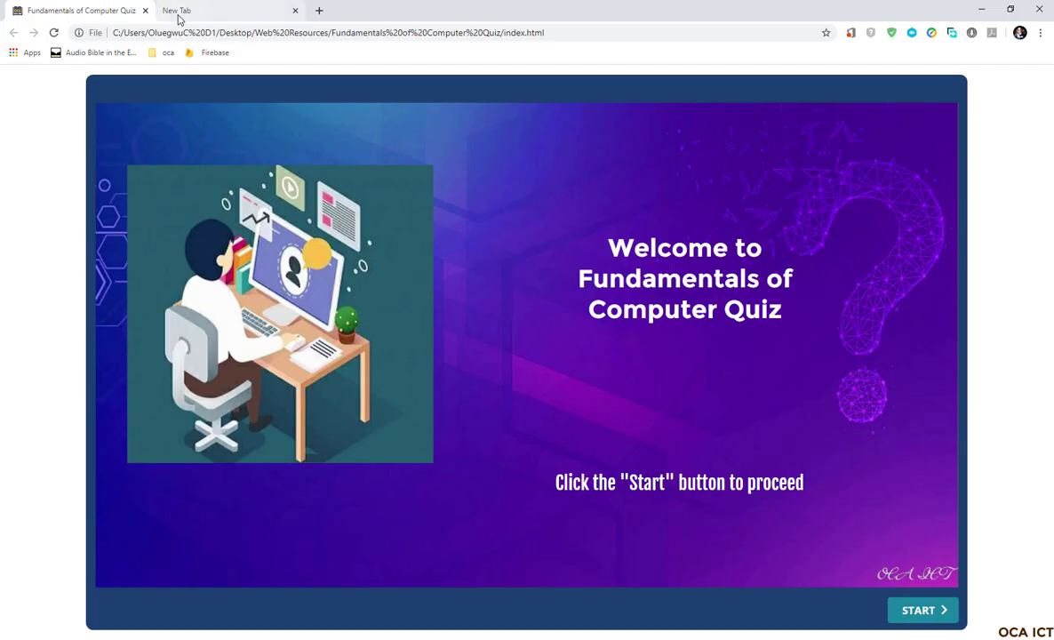
Open the Education Technology site at 192.168.8.100/ocalms in the empty browser tab
click(177, 10)
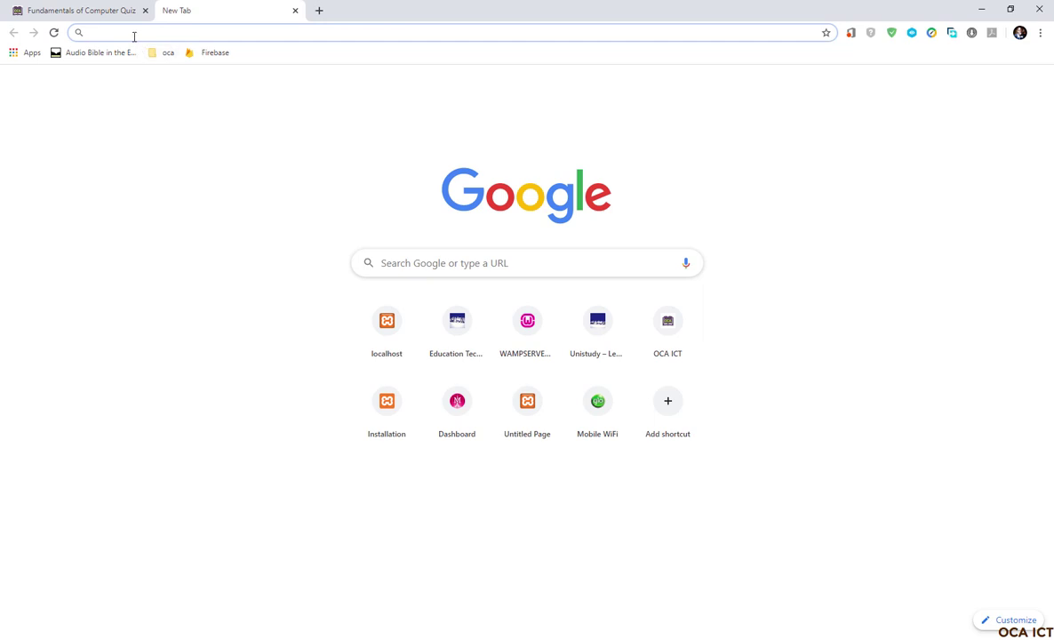
text(192.168.8.100)
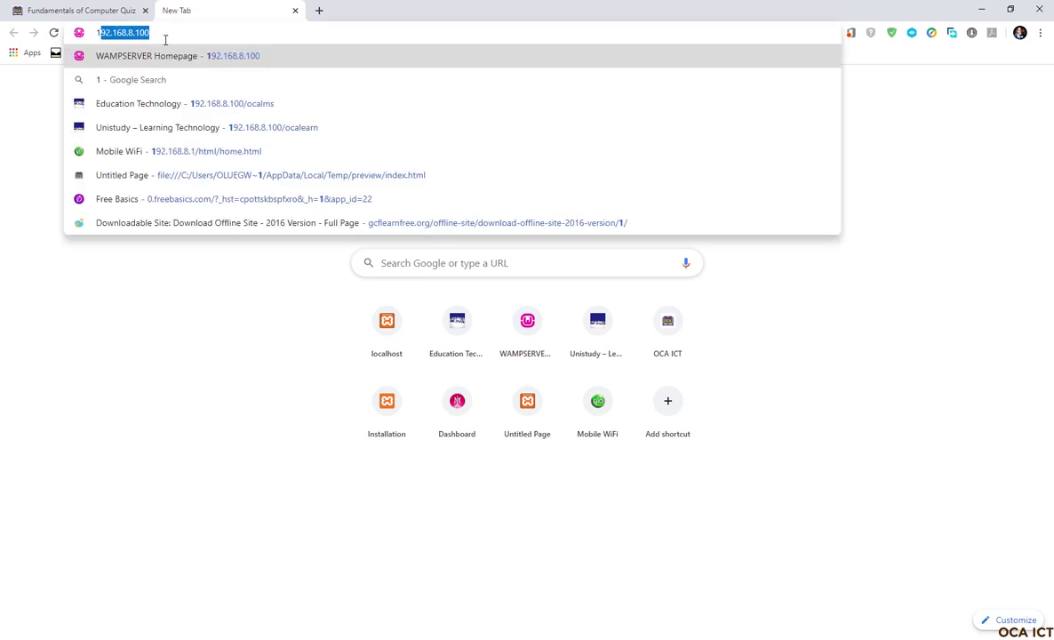
click(238, 105)
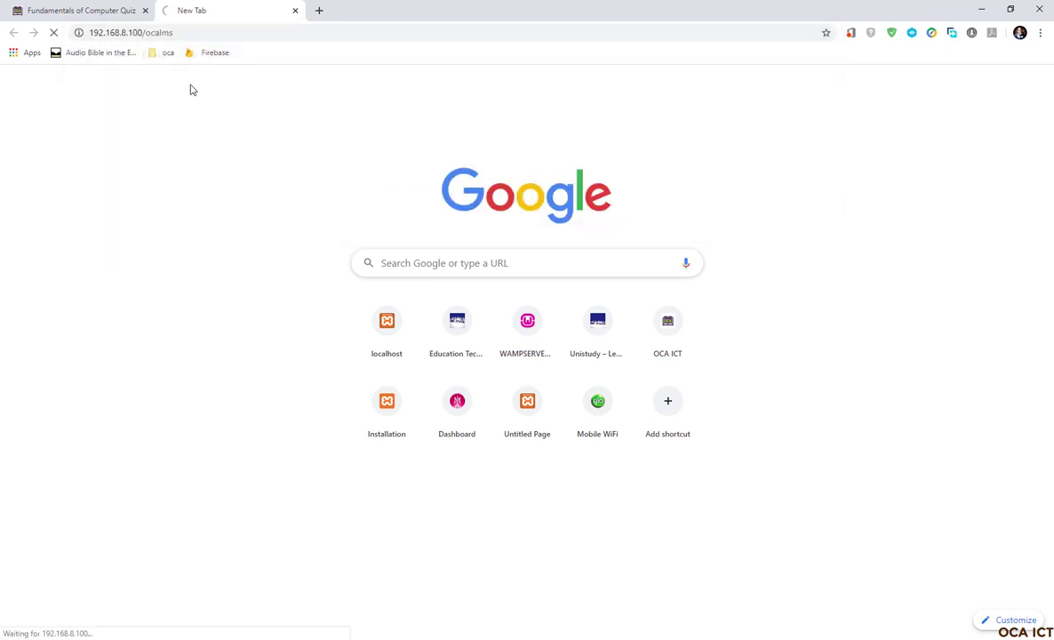
Log in to the Education Technology site with the saved username and password
scroll(392, 355, down, 5)
scroll(384, 380, down, 5)
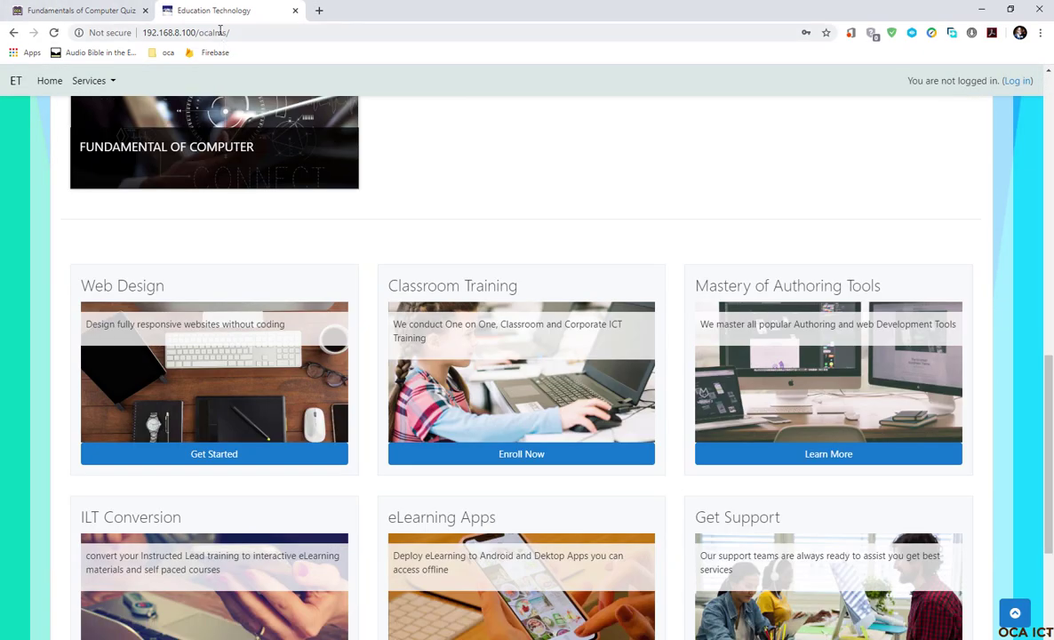
click(221, 32)
scroll(381, 480, down, 3)
scroll(381, 480, up, 10)
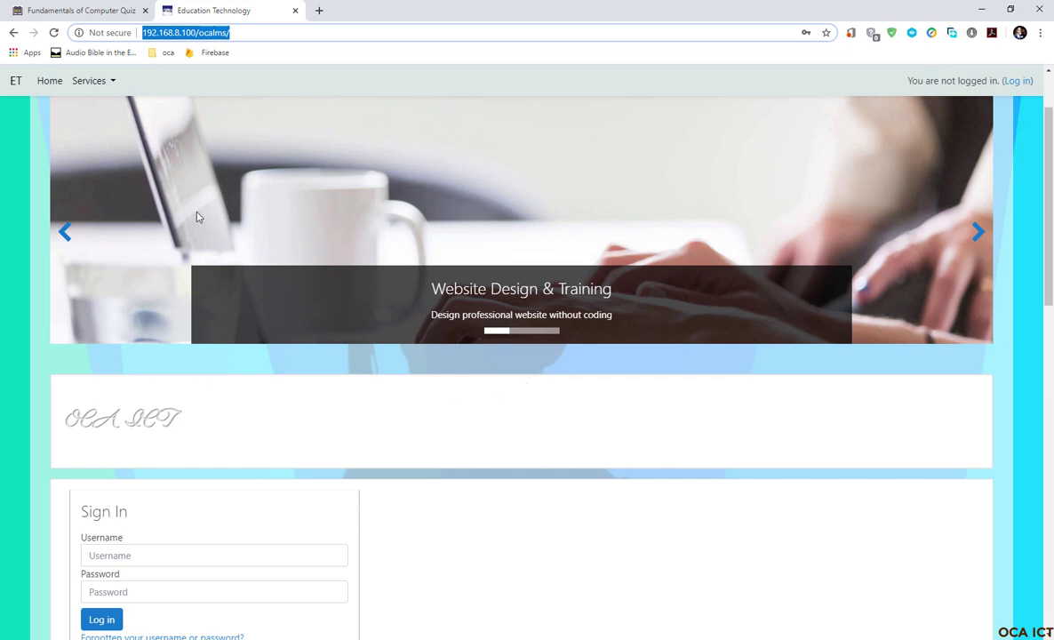
click(977, 232)
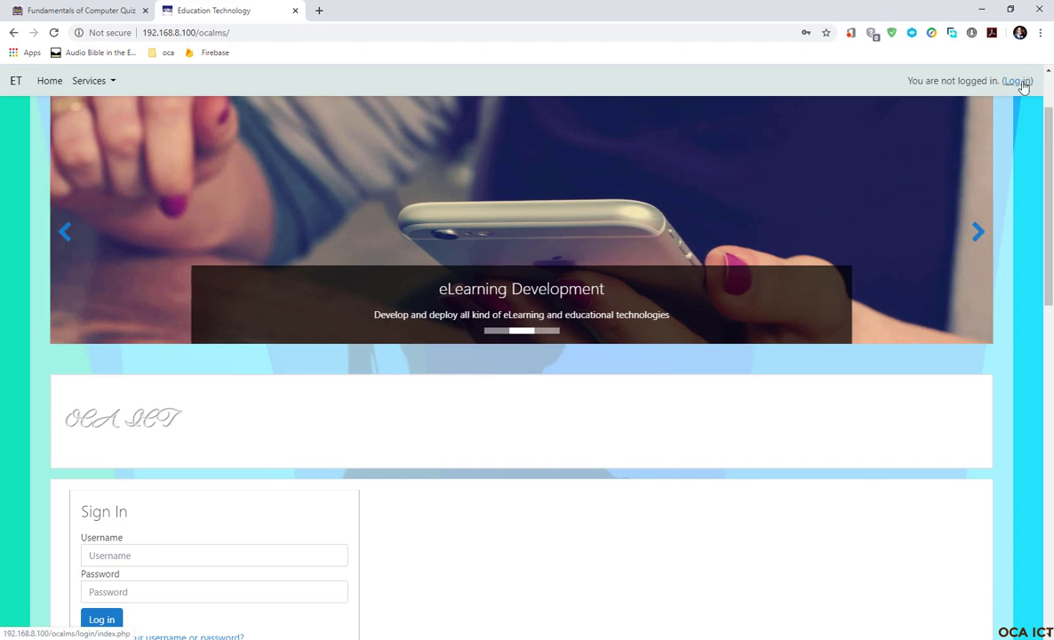
click(1020, 82)
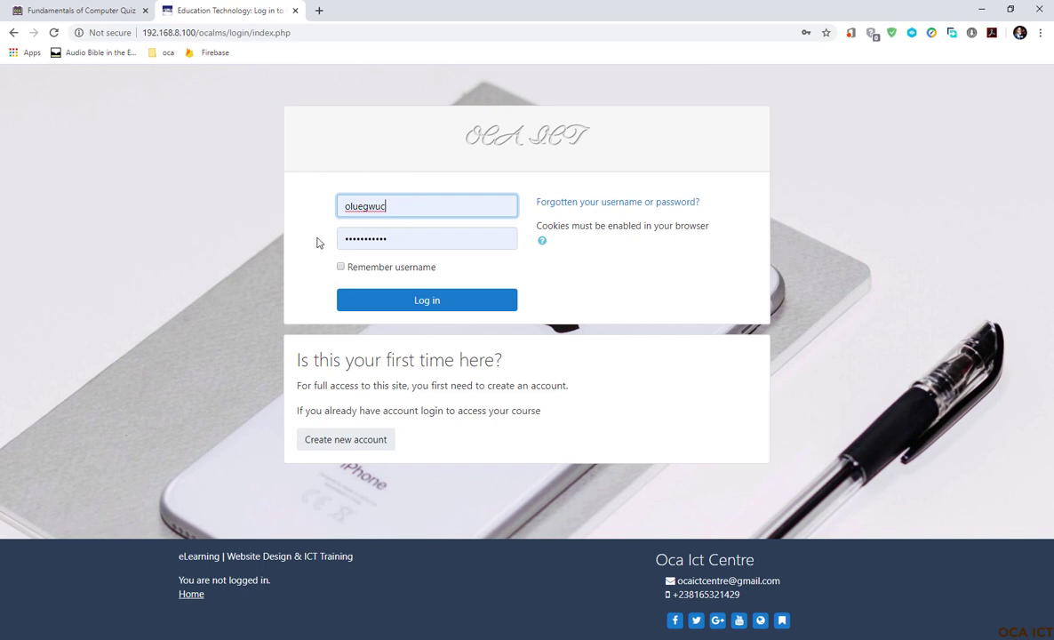
click(435, 302)
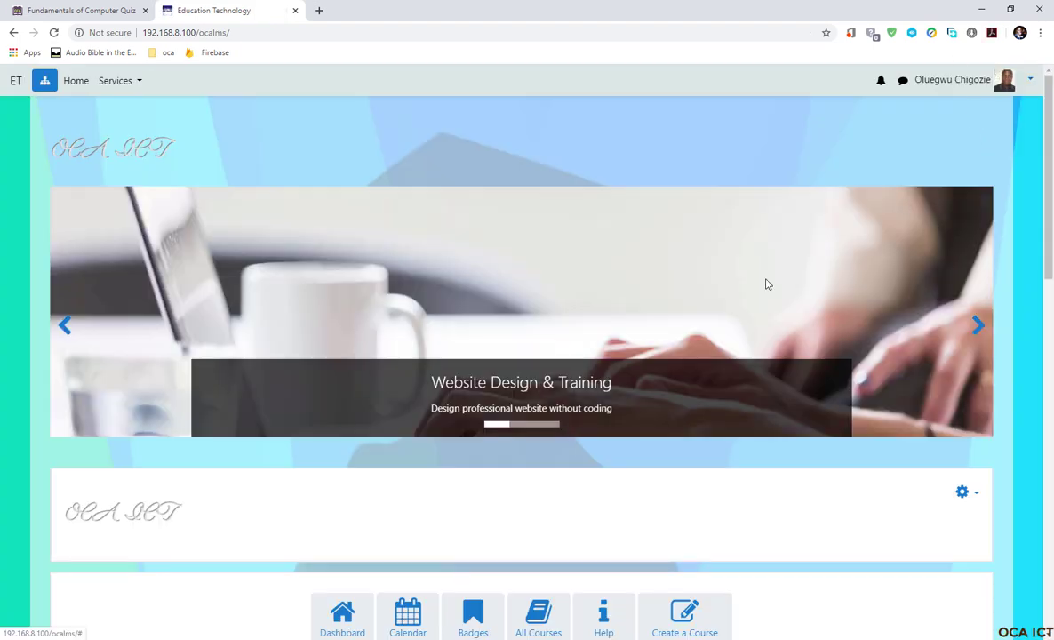
Examine the logged-in home page, including its available courses, service sections and front page settings options
scroll(579, 377, down, 4)
scroll(579, 366, down, 6)
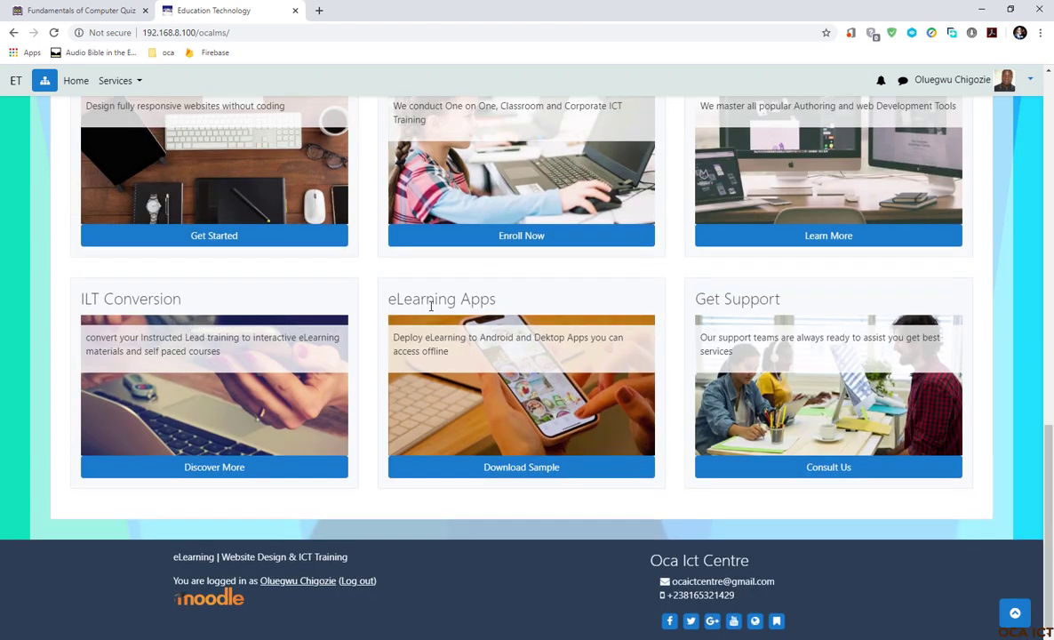
scroll(706, 291, up, 5)
scroll(400, 306, up, 4)
scroll(278, 306, down, 6)
scroll(426, 258, up, 2)
scroll(510, 291, up, 1)
scroll(483, 355, up, 3)
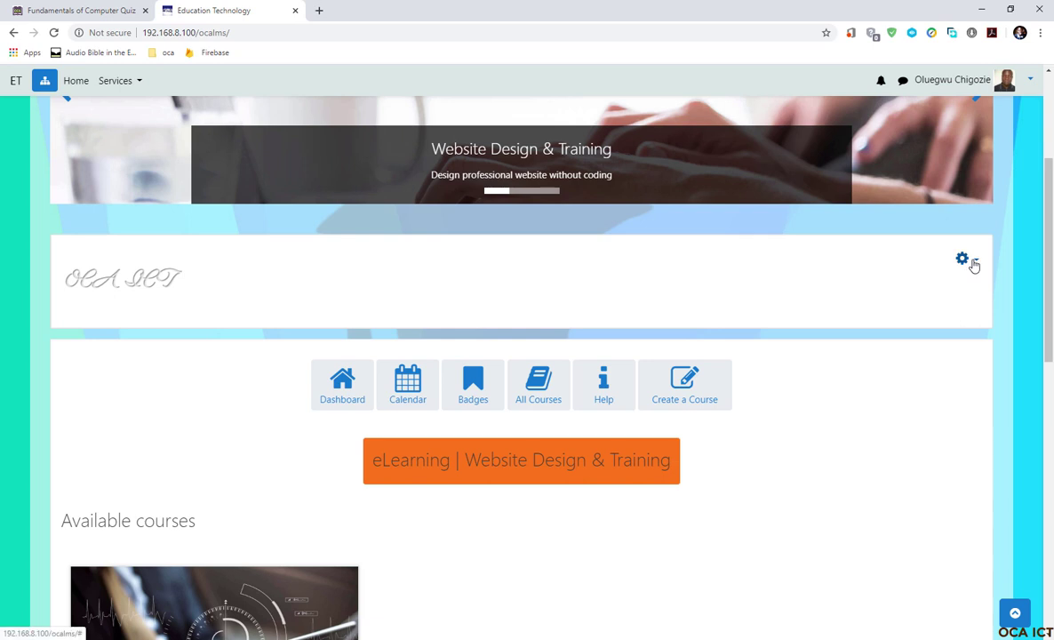
click(964, 259)
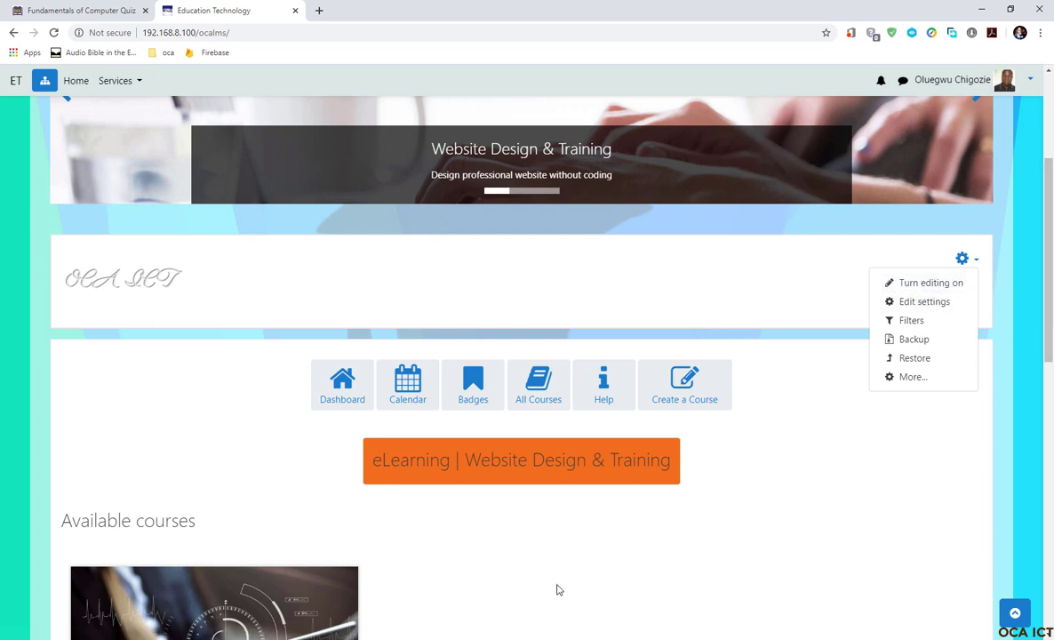
scroll(537, 595, down, 3)
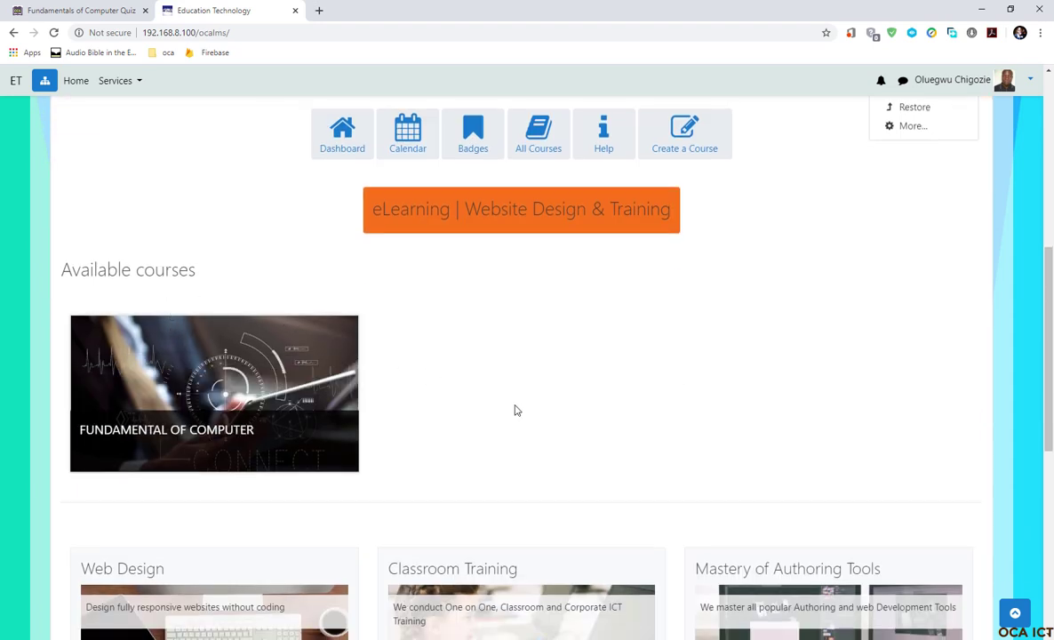
scroll(497, 387, up, 4)
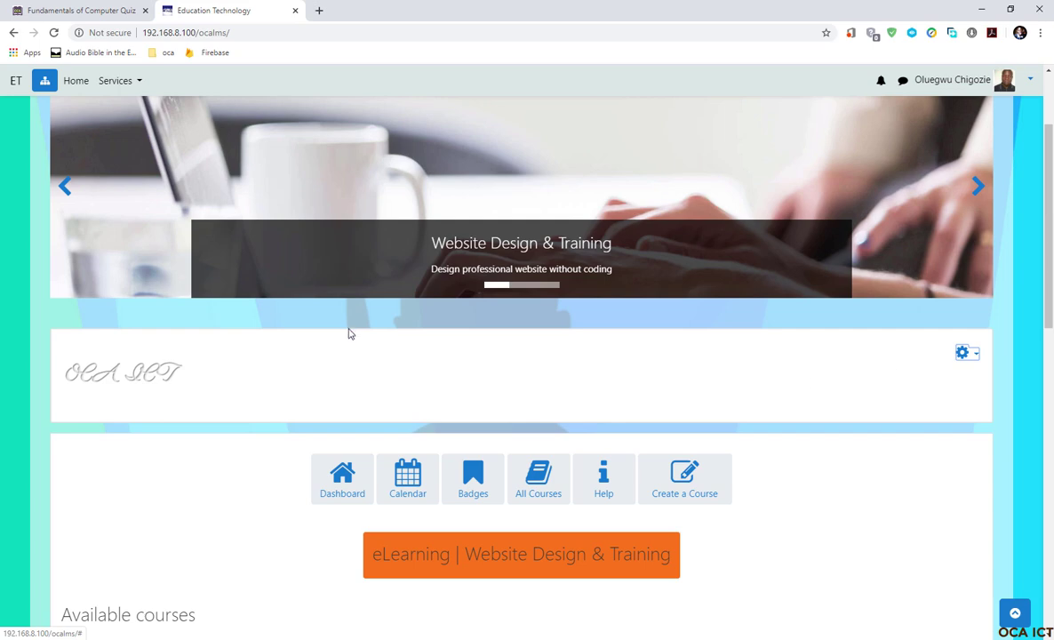
Open the Fundamental of Computer course from the available courses
scroll(249, 373, down, 3)
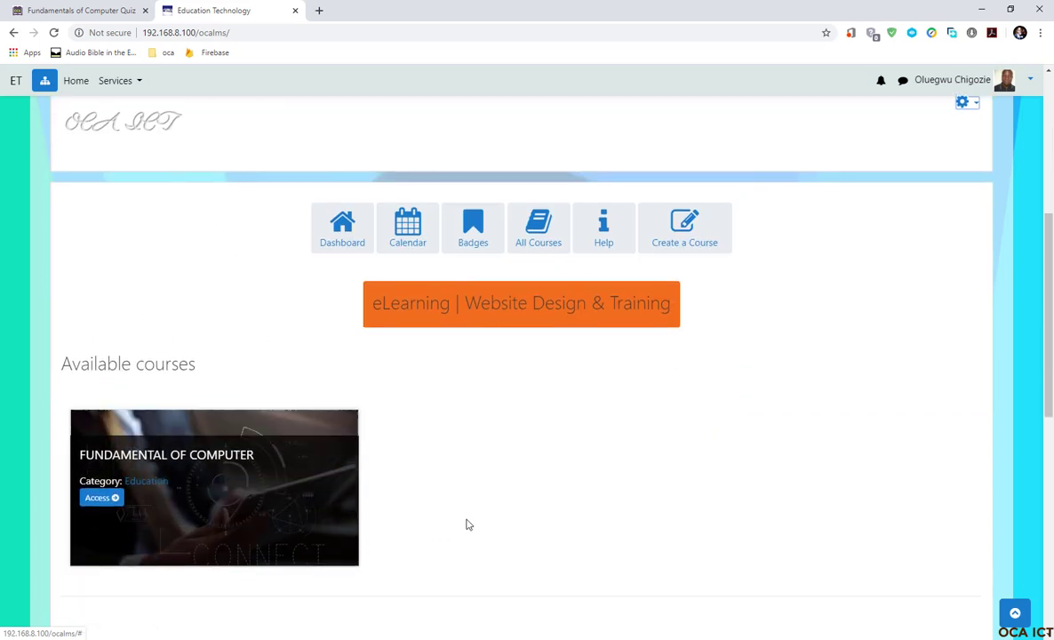
scroll(465, 343, down, 2)
mouse_move(170, 370)
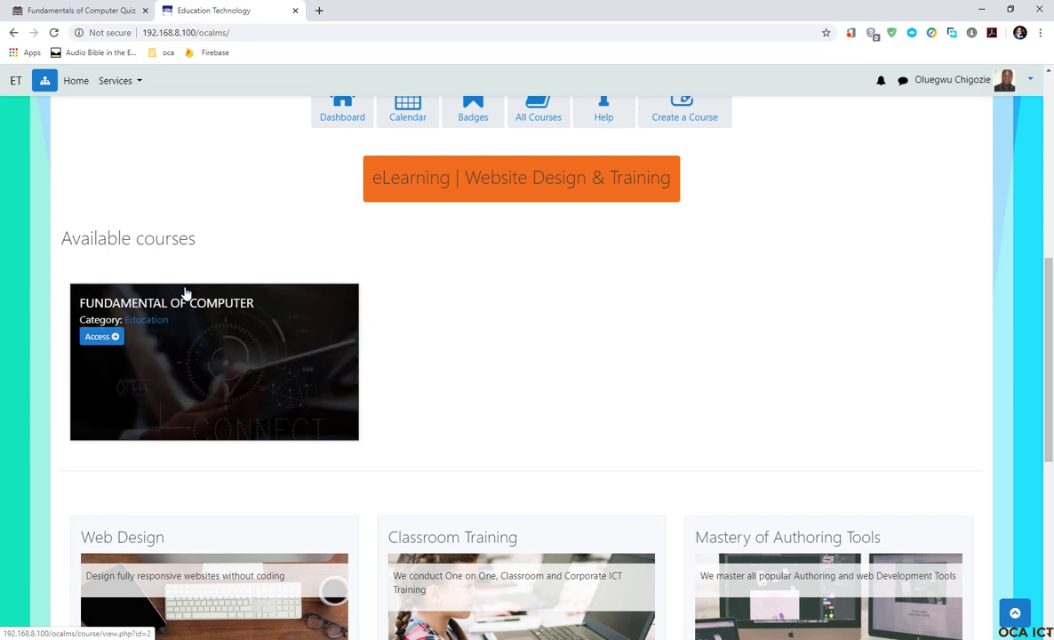
click(245, 357)
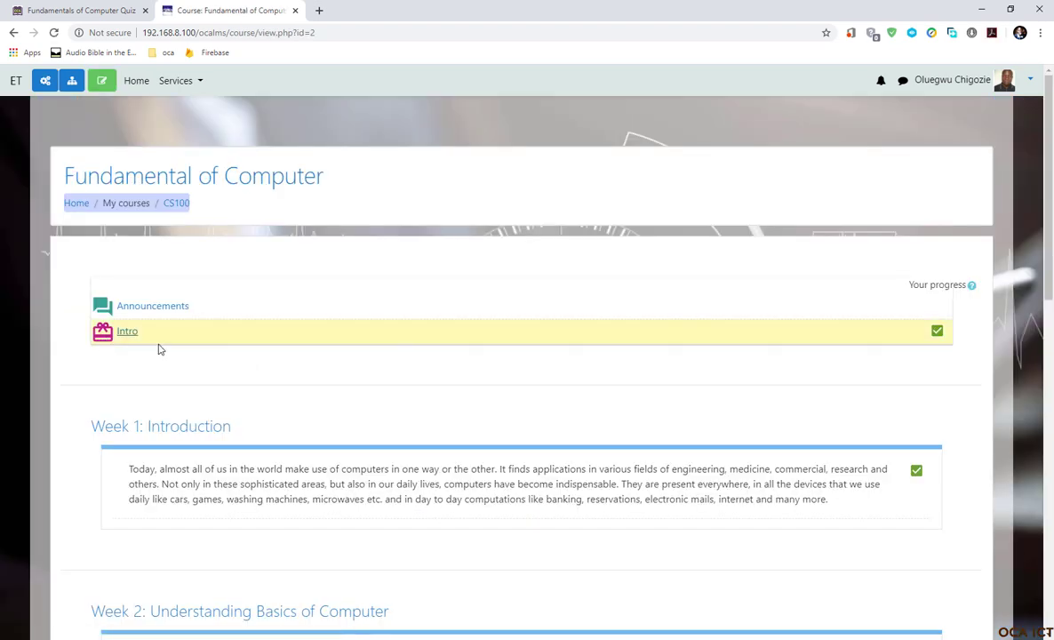
Turn on editing for the Fundamental of Computer course
scroll(516, 408, down, 3)
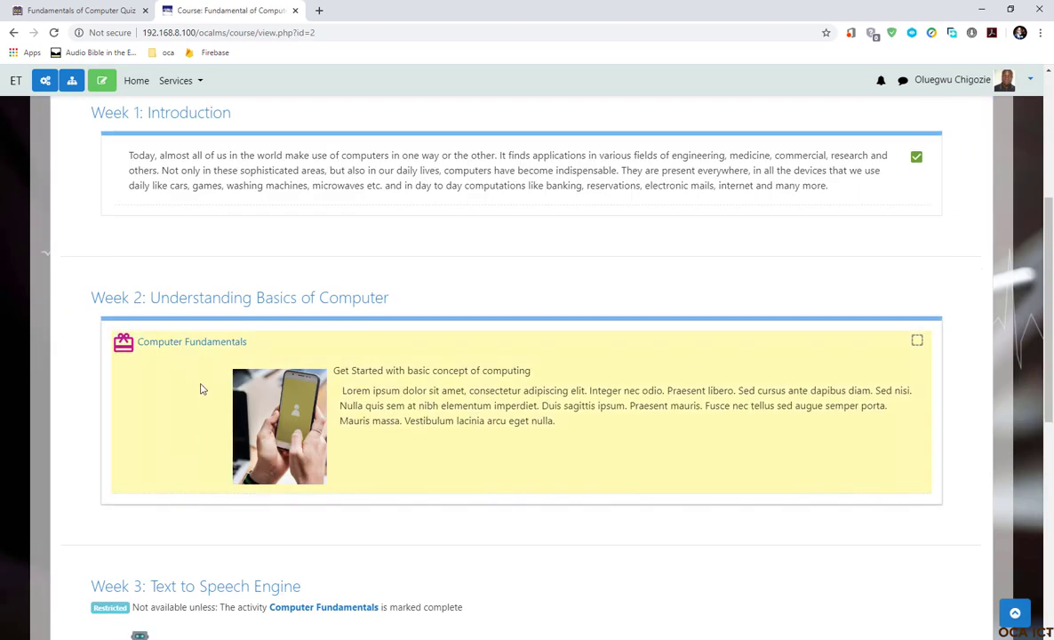
scroll(490, 462, up, 4)
scroll(490, 461, down, 5)
scroll(490, 462, down, 5)
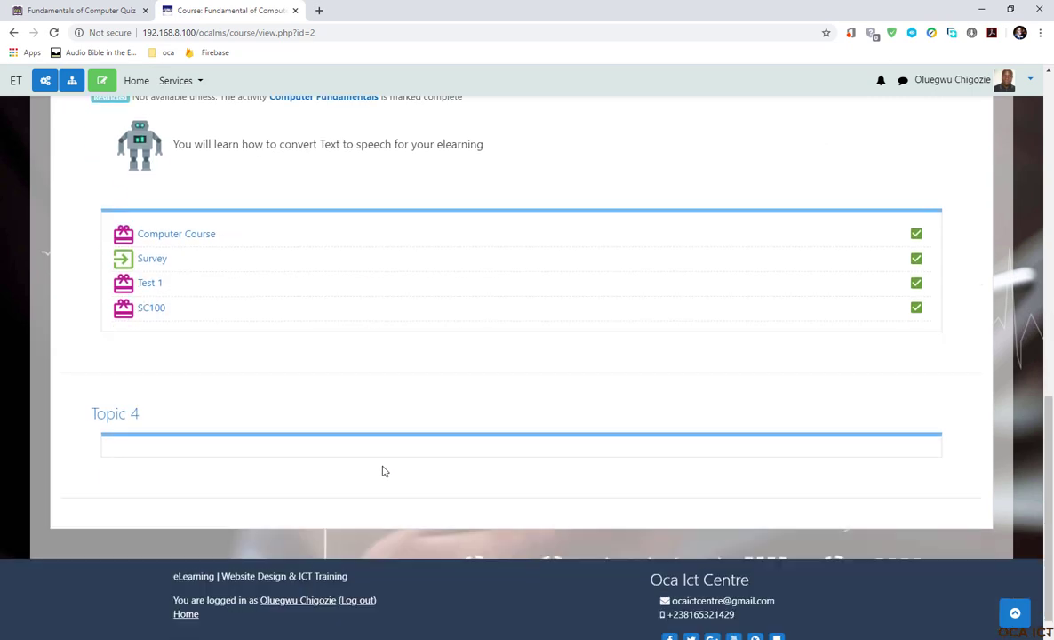
scroll(379, 468, up, 5)
scroll(223, 379, up, 4)
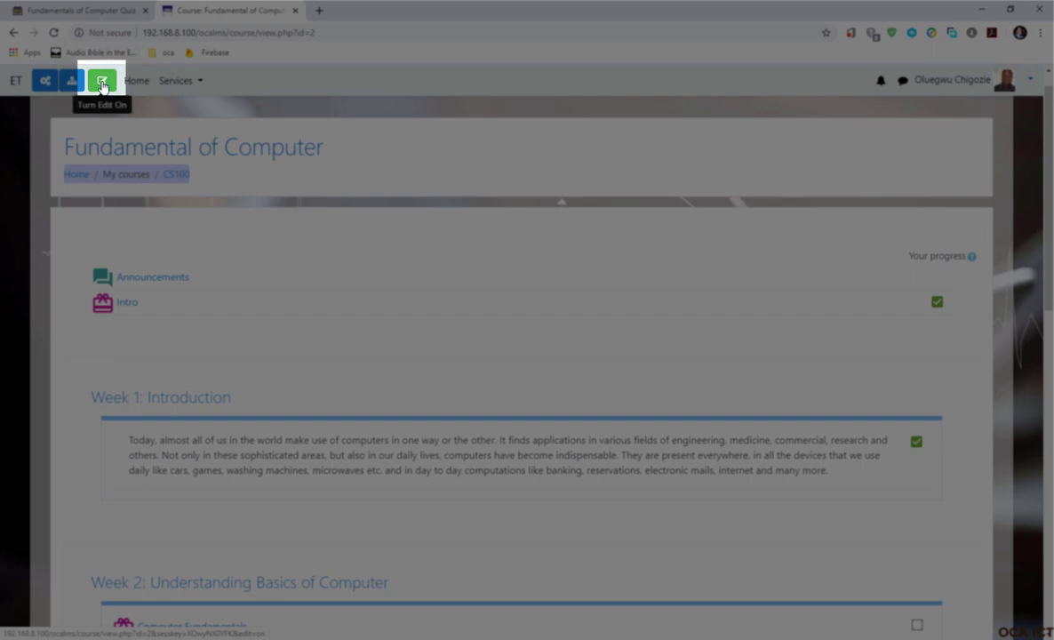
click(103, 83)
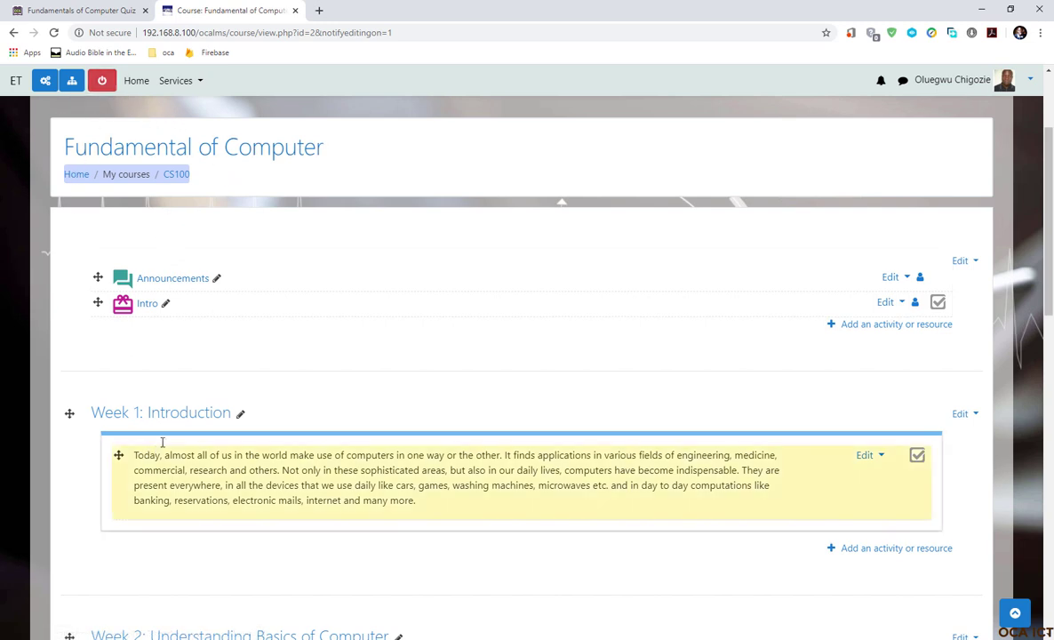
Examine the course's weekly sections and their activities in editing mode, down to the last topic
scroll(476, 426, down, 5)
scroll(736, 440, down, 3)
scroll(800, 355, up, 4)
scroll(890, 156, up, 4)
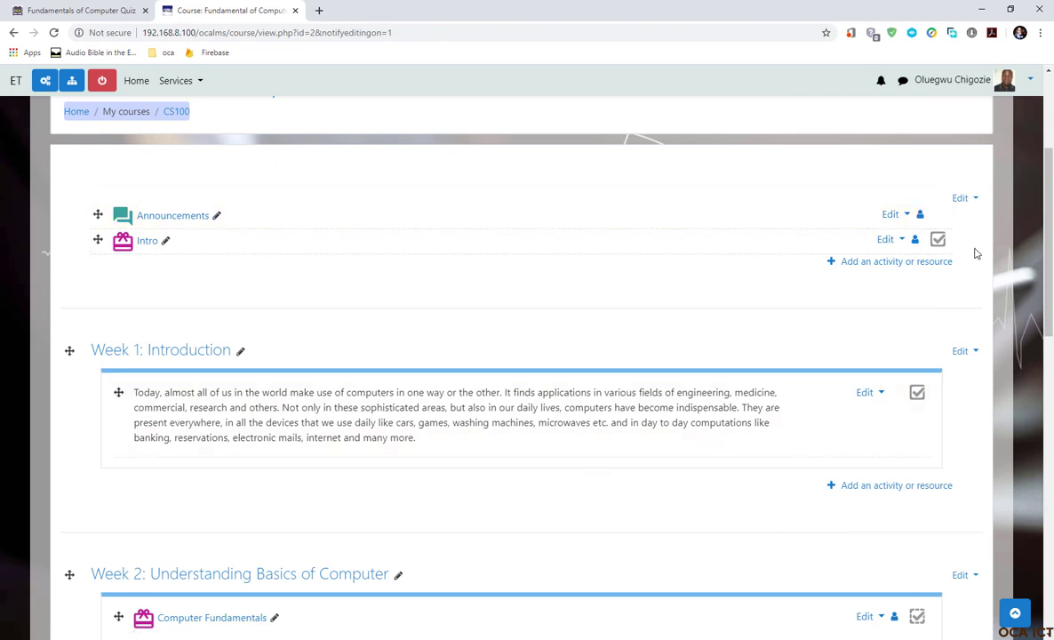
scroll(447, 516, down, 4)
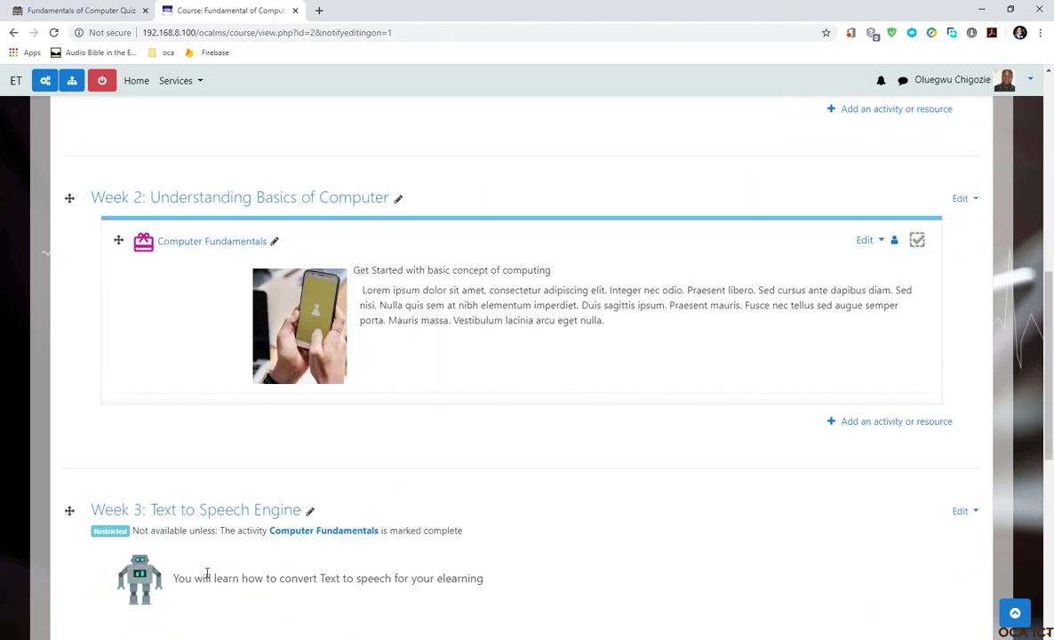
scroll(283, 527, down, 6)
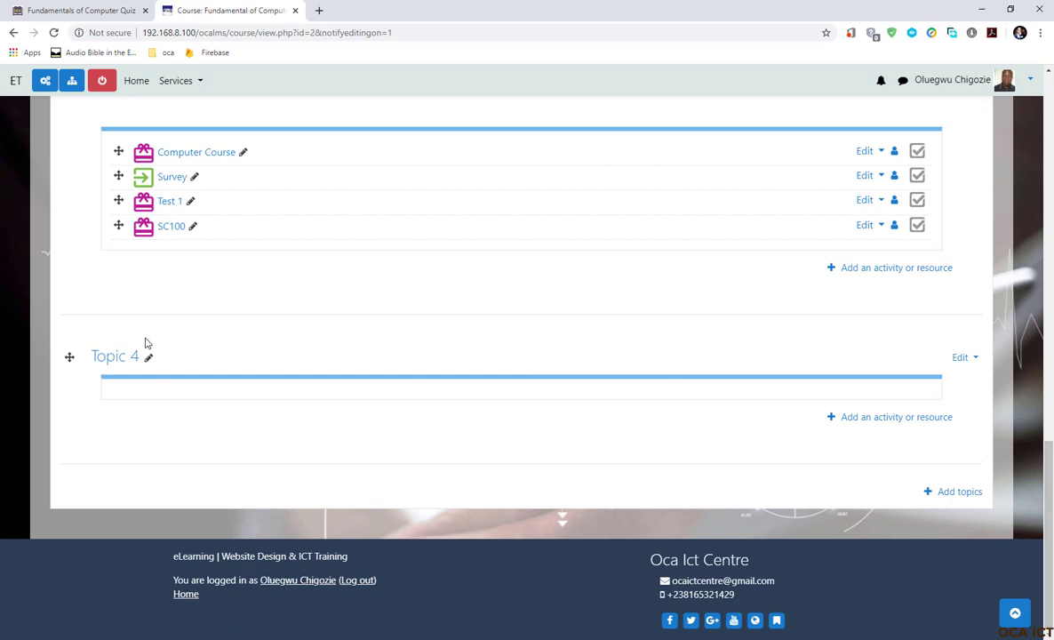
Rename the Topic 4 section as "Week 4: Assessment"
scroll(179, 490, up, 3)
scroll(207, 381, down, 3)
scroll(182, 404, up, 1)
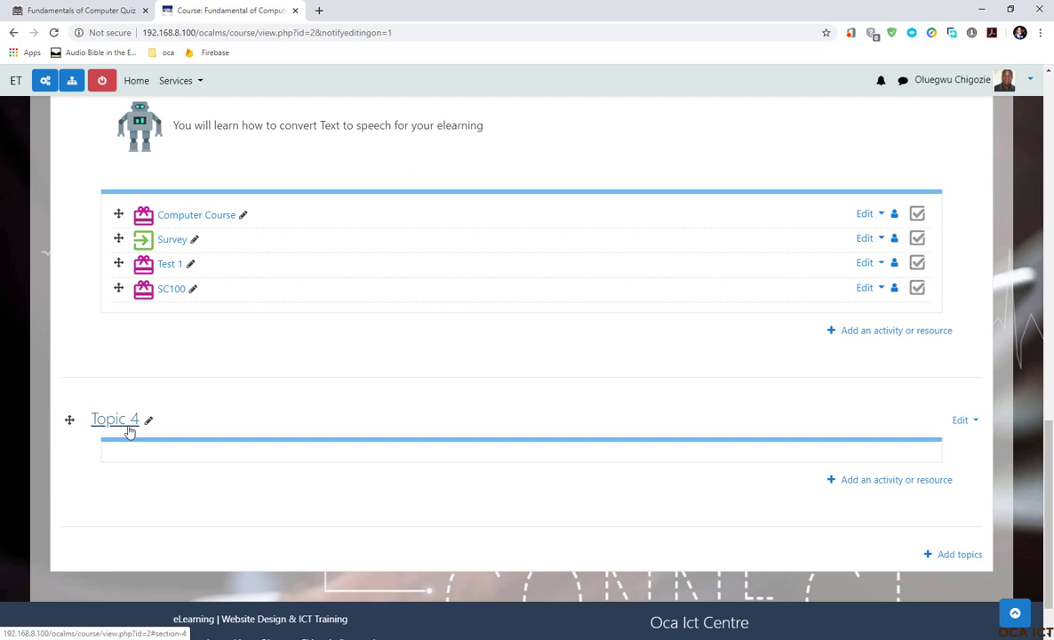
click(149, 423)
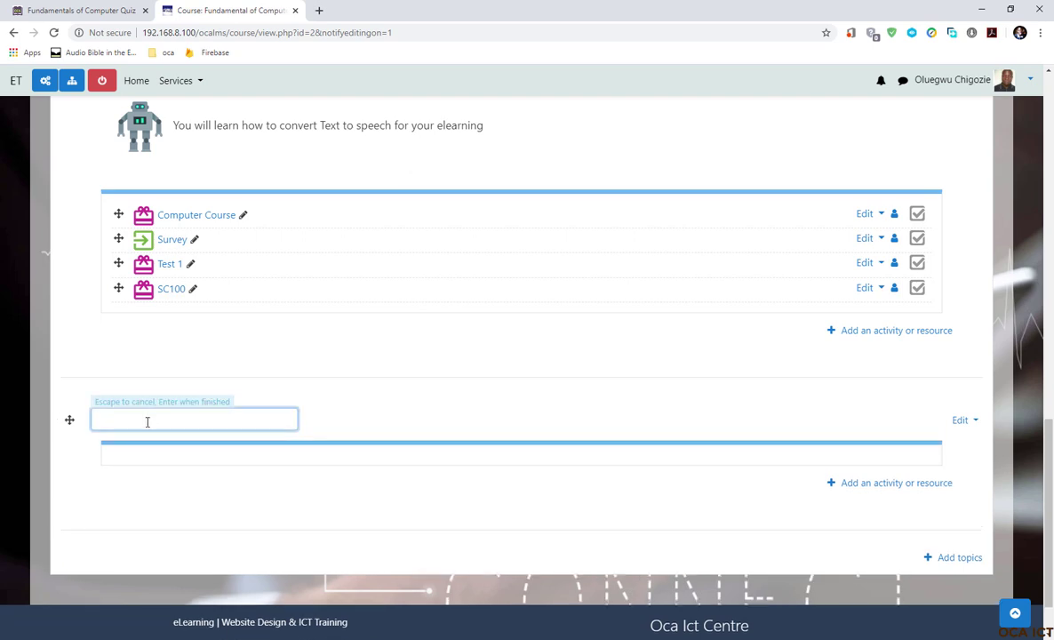
text(Week 4: Assessment)
scroll(167, 367, down, 2)
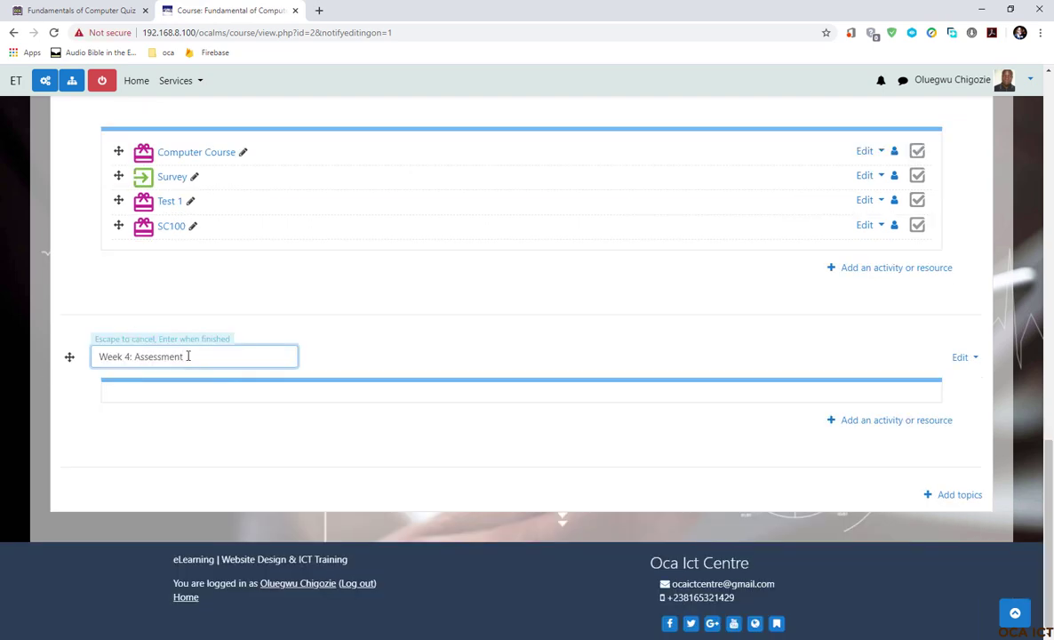
drag(189, 358, 42, 360)
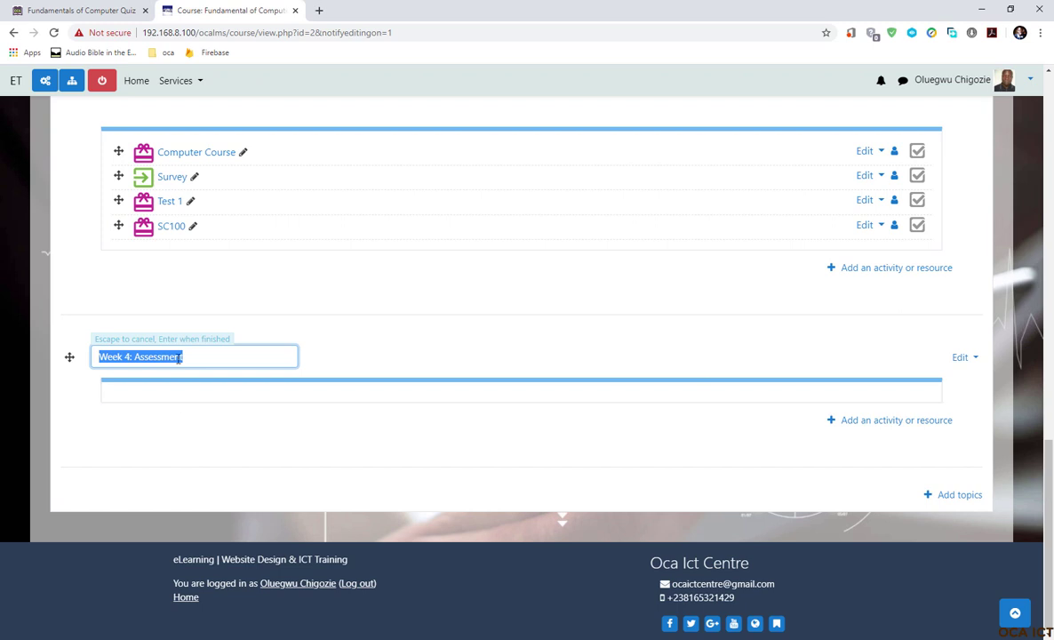
click(217, 357)
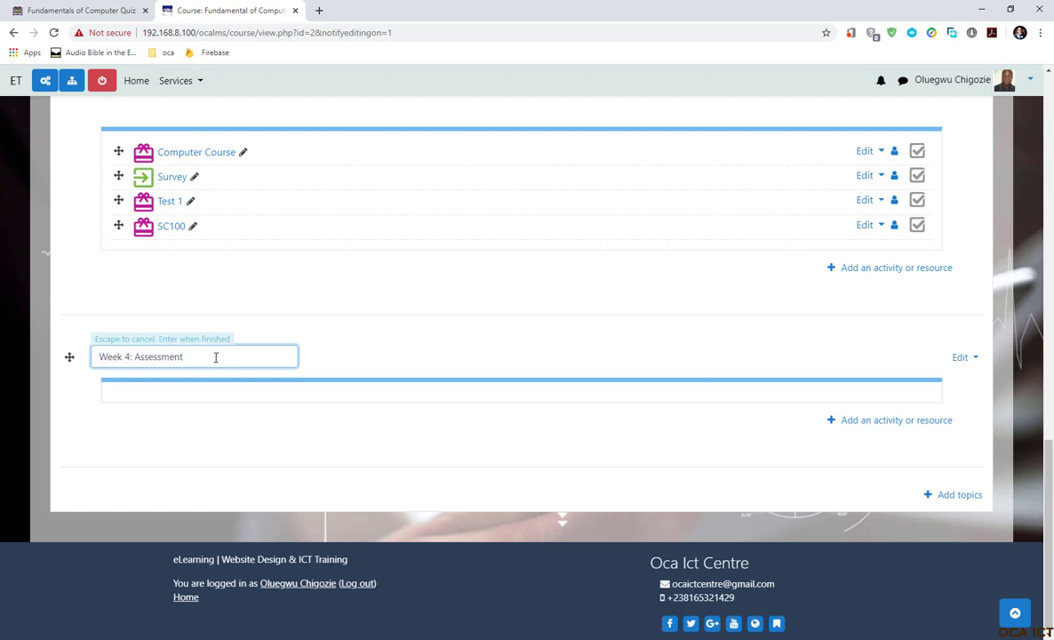
key(Escape)
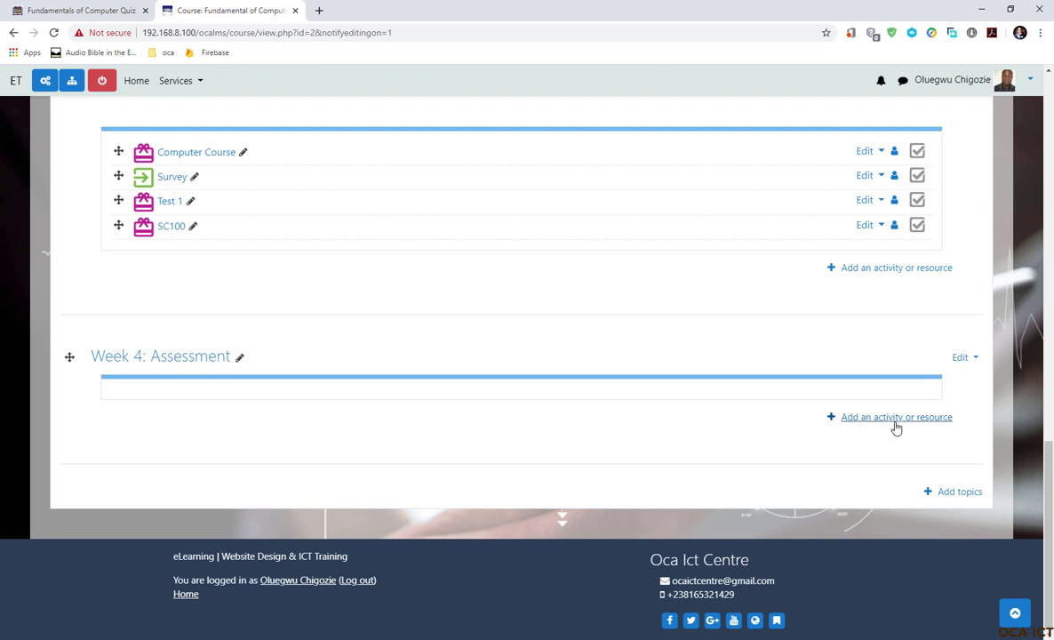
Add a new SCORM package activity to the Week 4: Assessment section
click(887, 425)
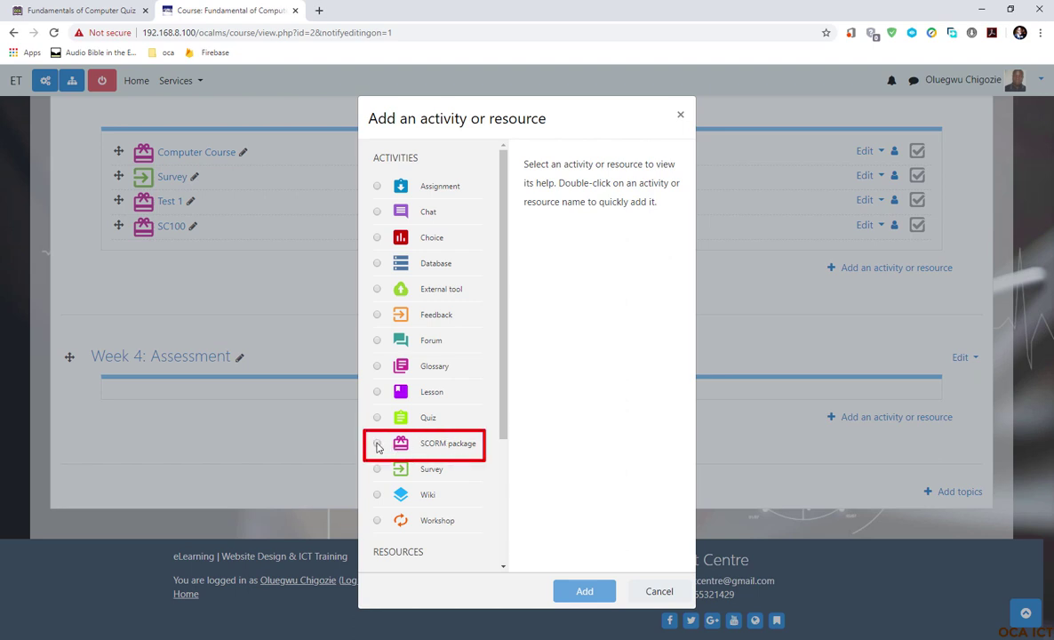
click(377, 443)
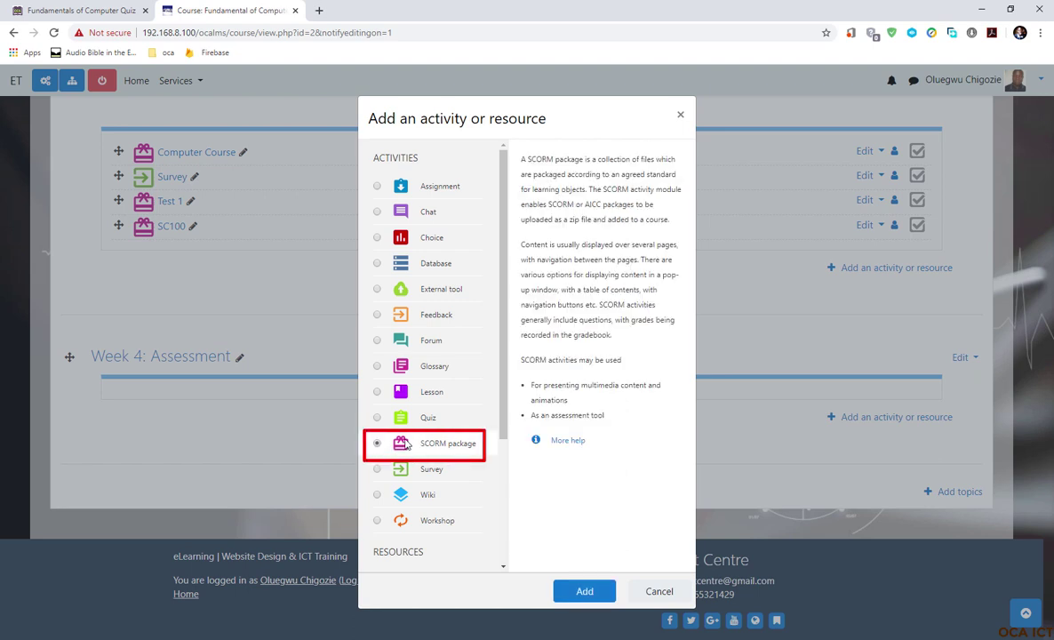
click(584, 593)
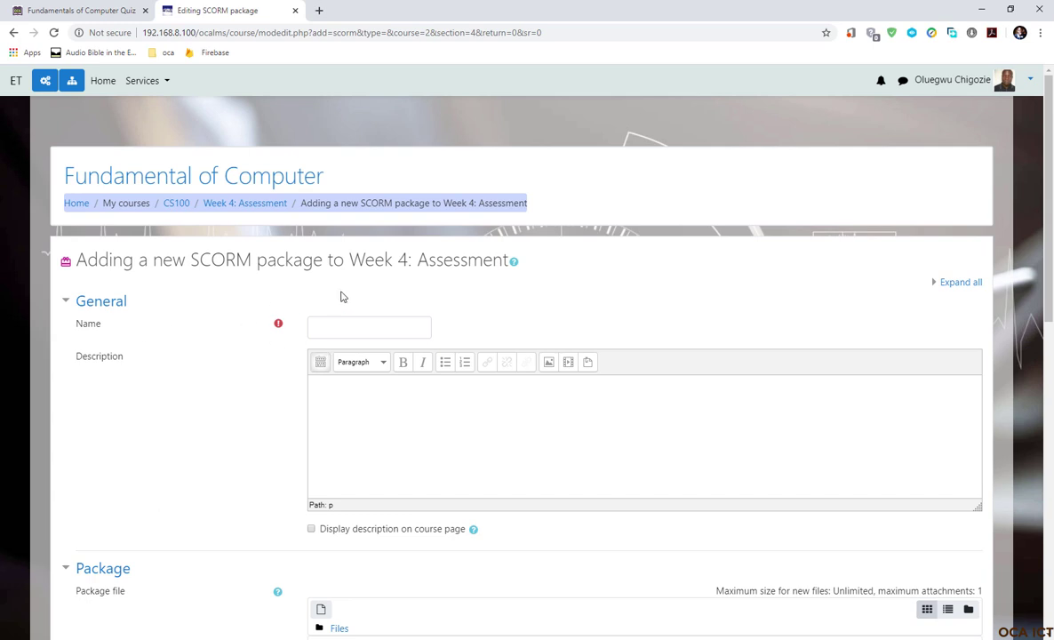
Name the new SCORM package "Fundamentals of compute"
click(337, 331)
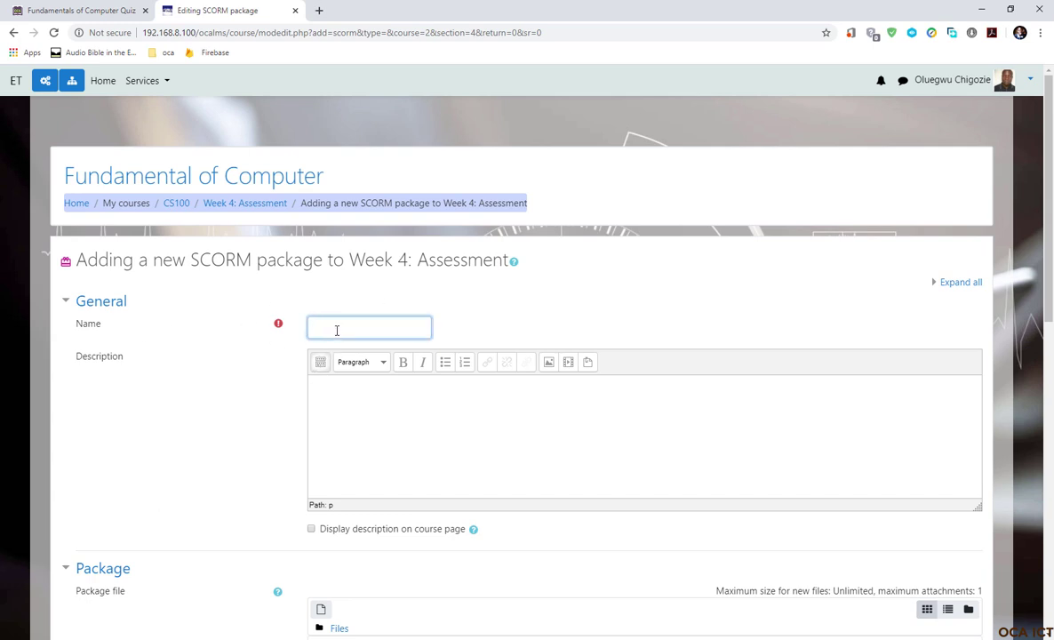
text(Fundamentals of compute)
scroll(346, 510, down, 2)
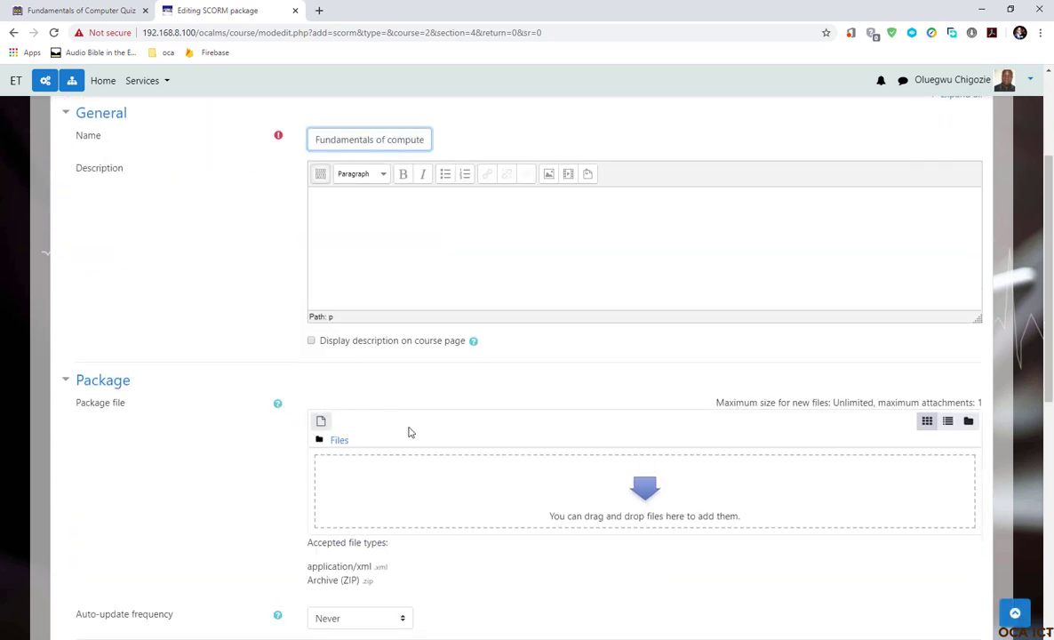
scroll(458, 497, down, 1)
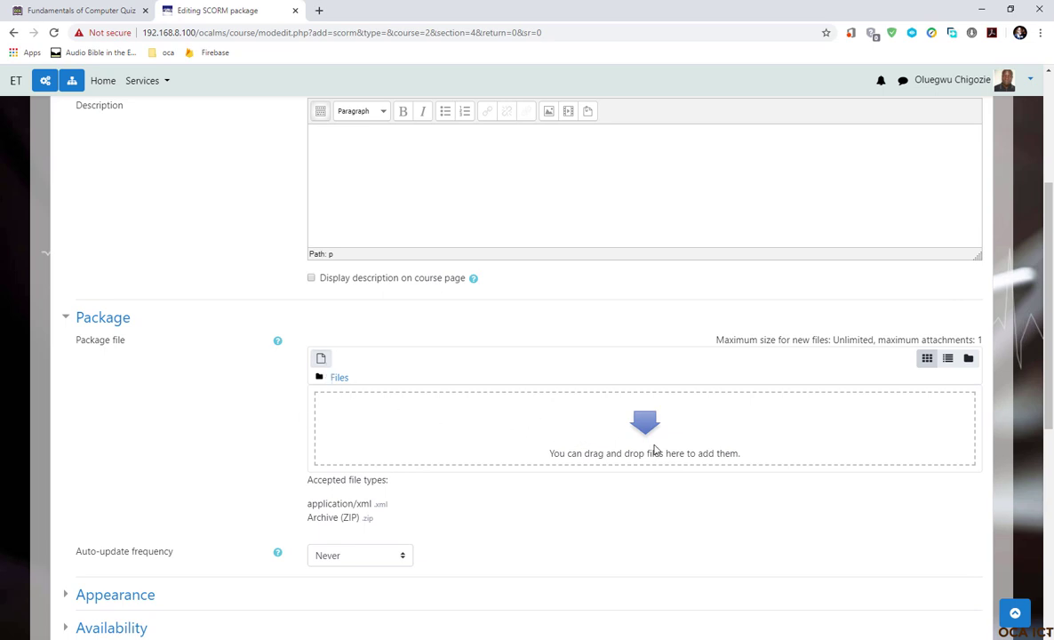
right_click(320, 360)
key(Escape)
click(320, 358)
click(347, 290)
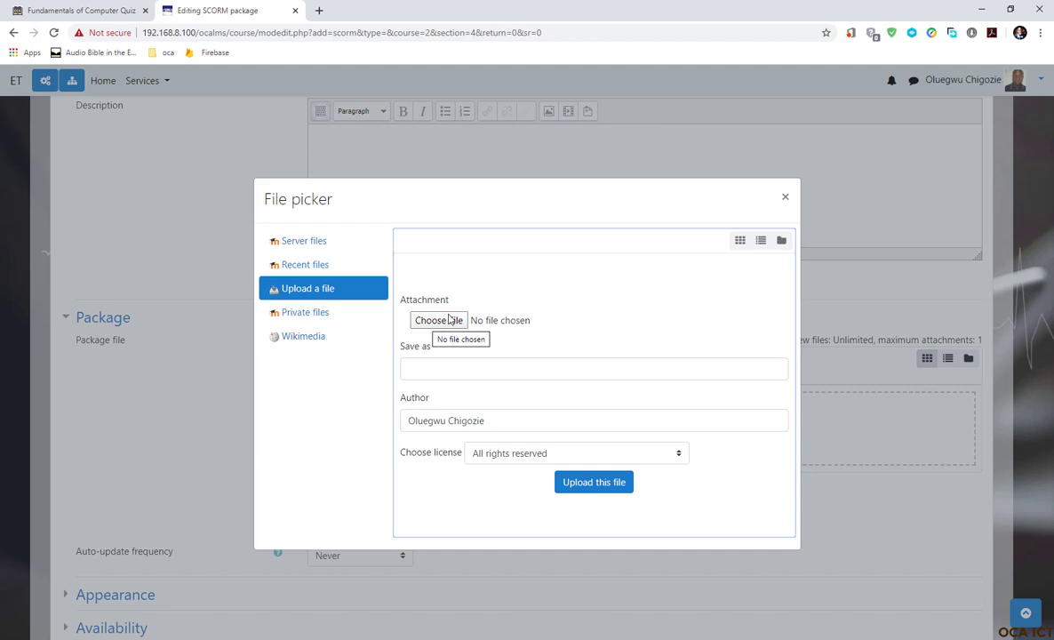
click(447, 319)
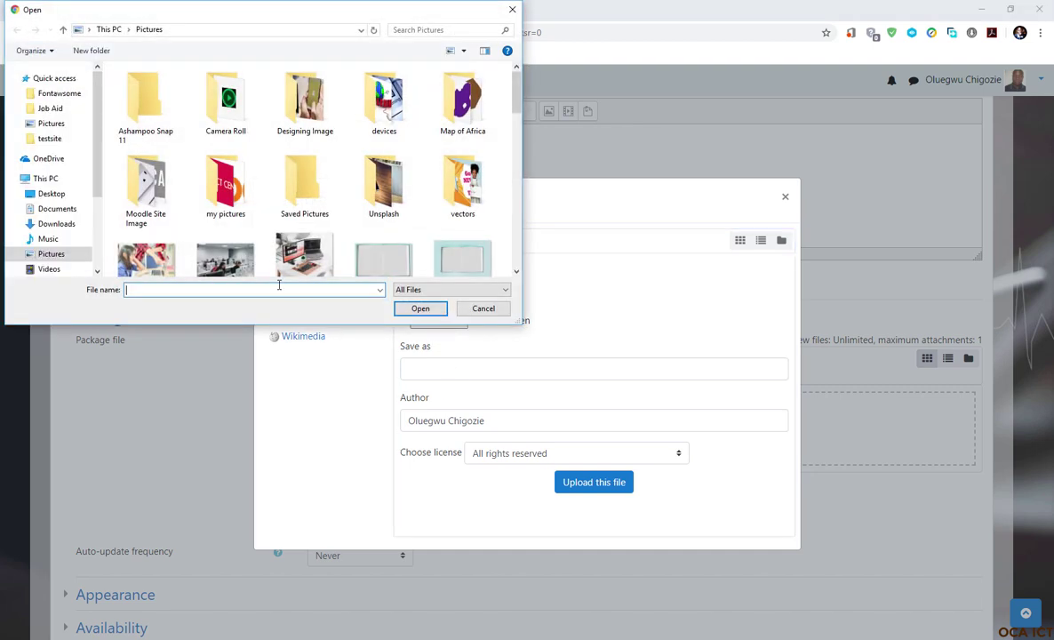
click(484, 308)
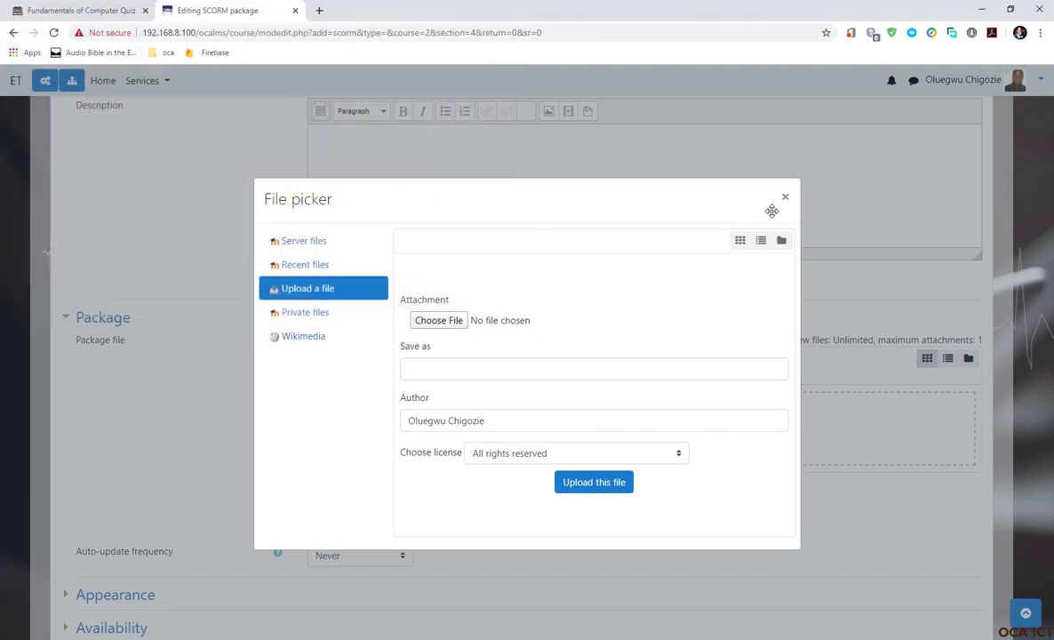
click(786, 200)
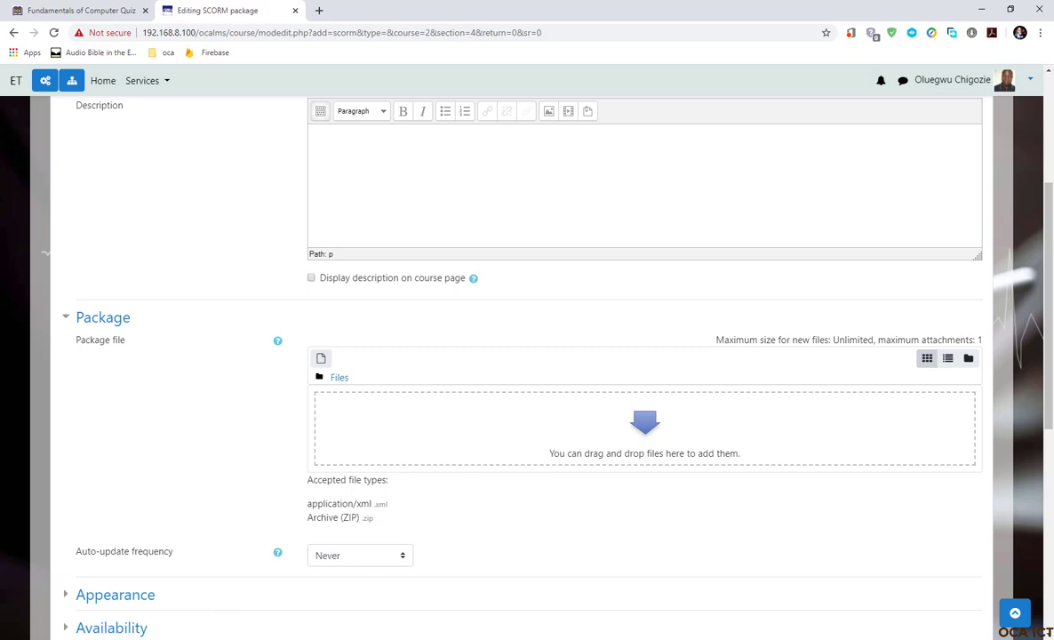
Add the Fundamentals of Computer Quiz ZIP archive from the Web Resources folder on the desktop as the SCORM package file
key(alt+Tab)
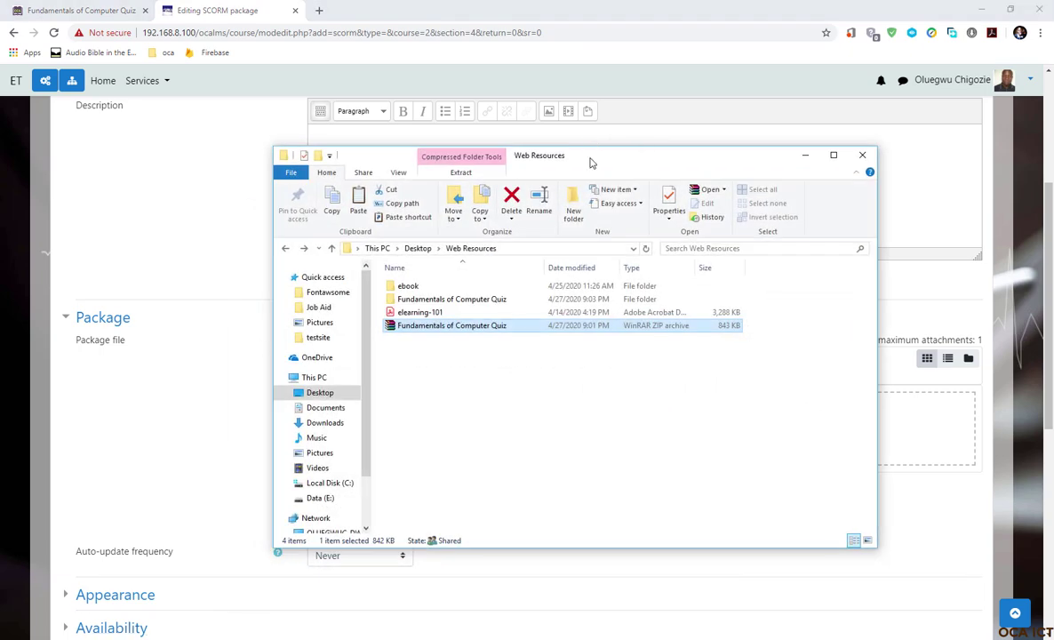
drag(591, 163, 251, 126)
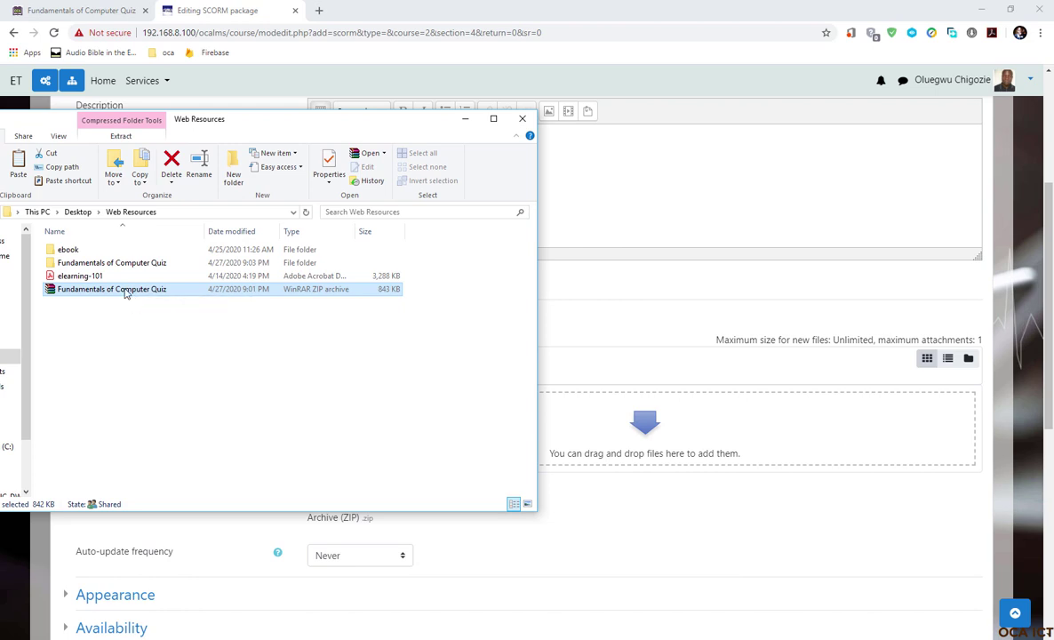
drag(138, 293, 702, 443)
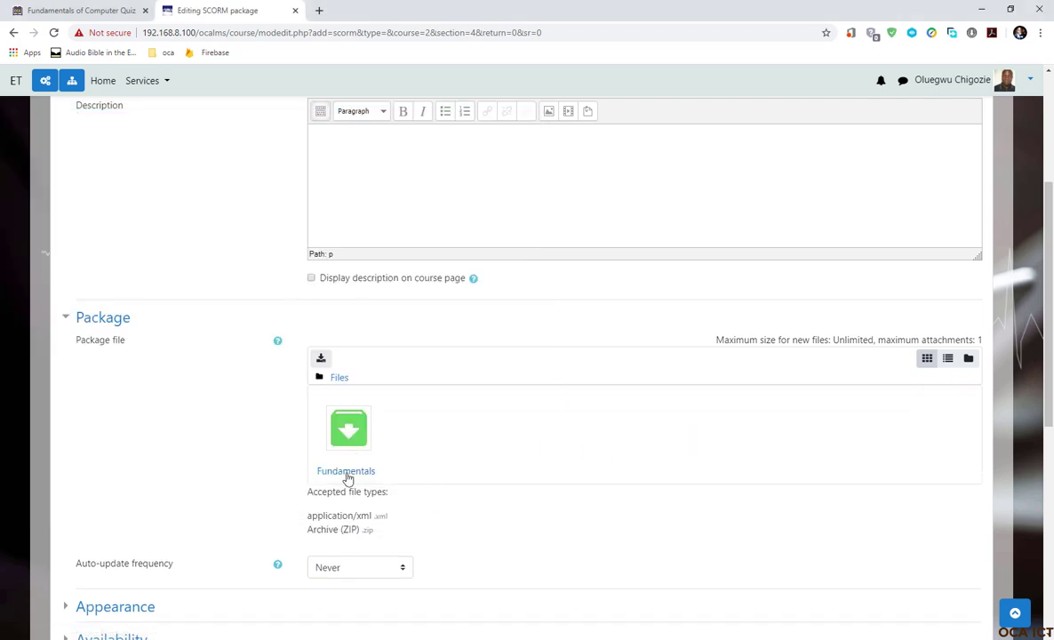
Examine the added package file and the Appearance settings, including the Display package choices and the window, navigation and attempt status options
scroll(471, 524, down, 2)
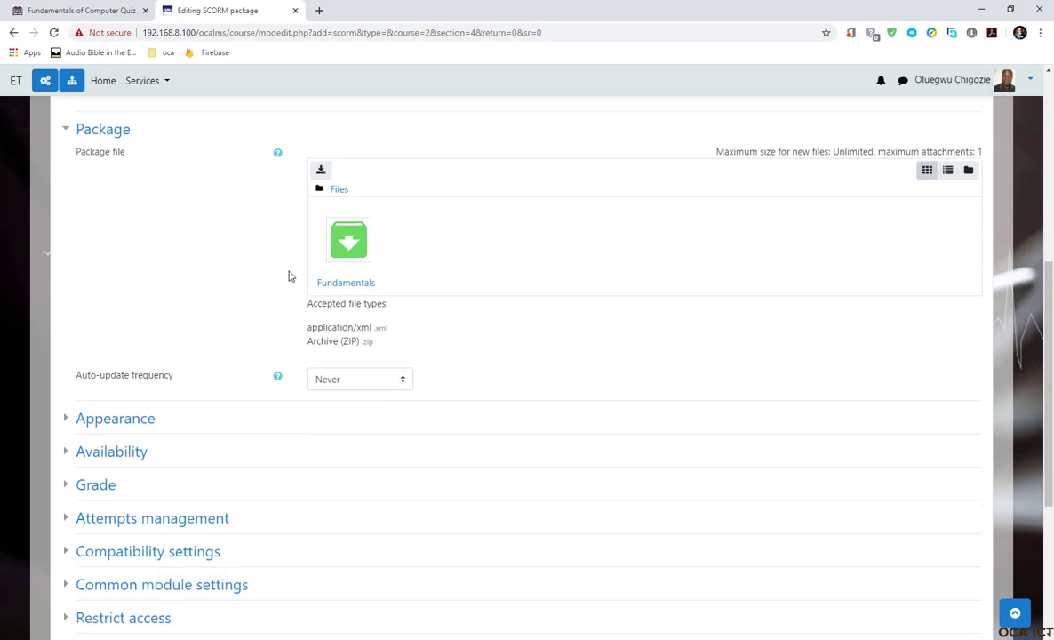
click(280, 416)
scroll(371, 350, up, 1)
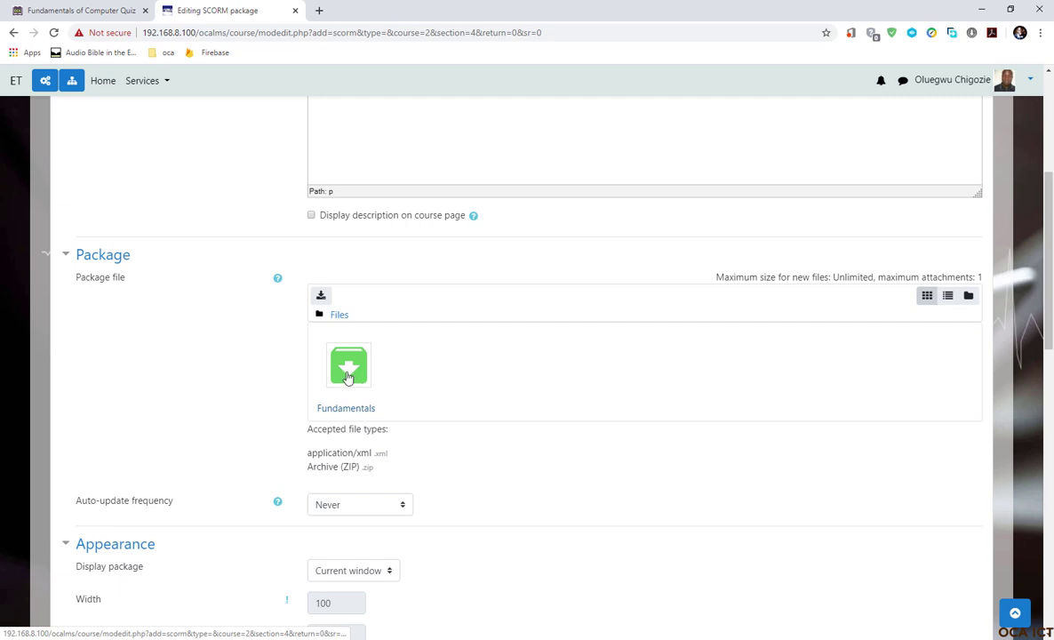
scroll(380, 407, down, 2)
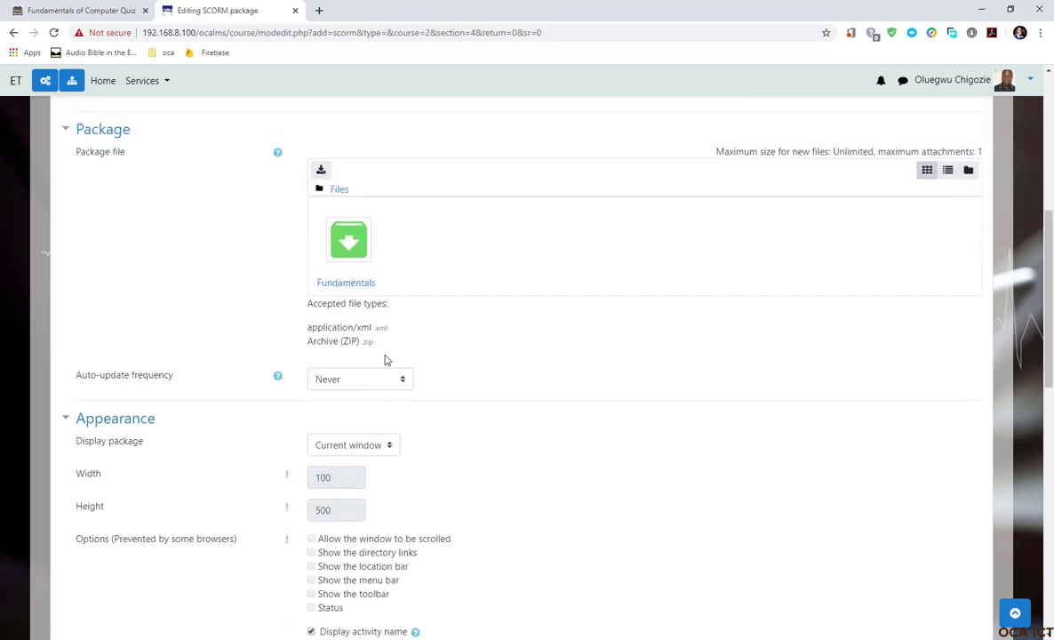
scroll(388, 360, up, 2)
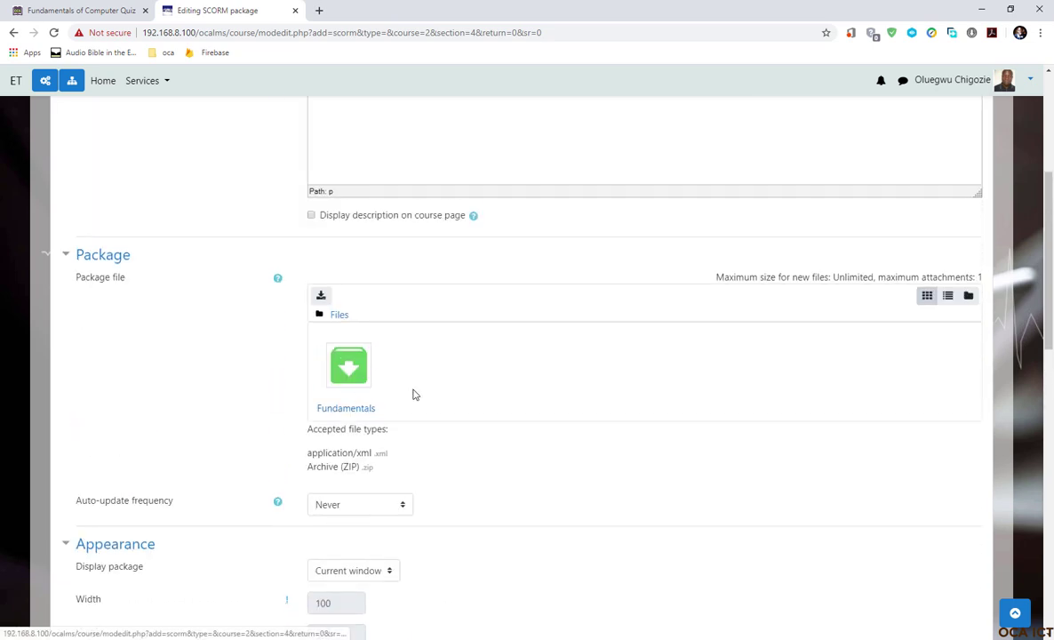
click(71, 545)
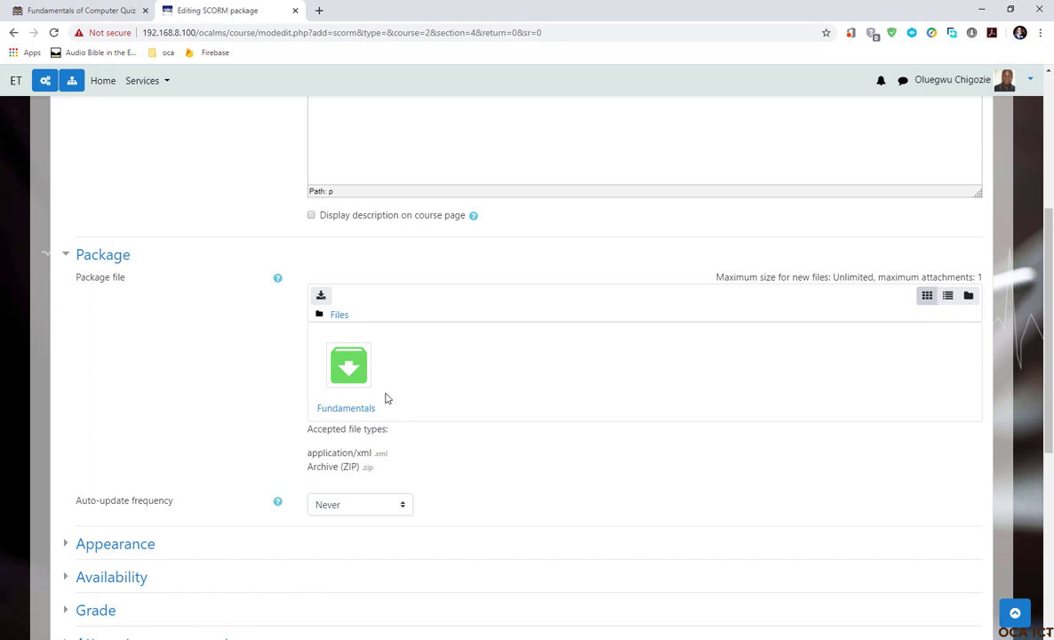
scroll(353, 409, down, 3)
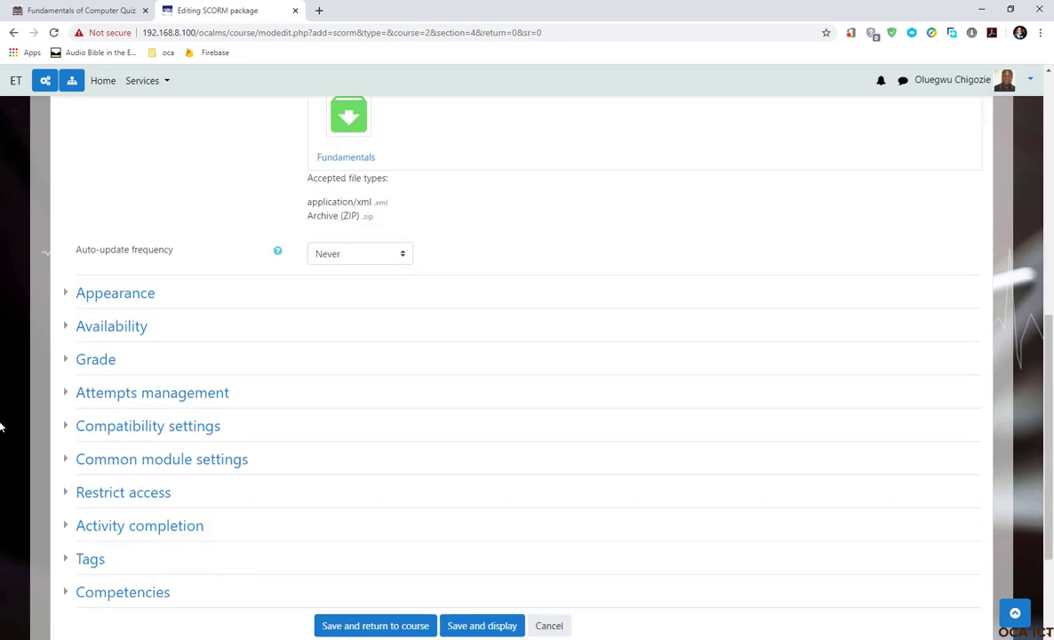
click(80, 296)
click(387, 322)
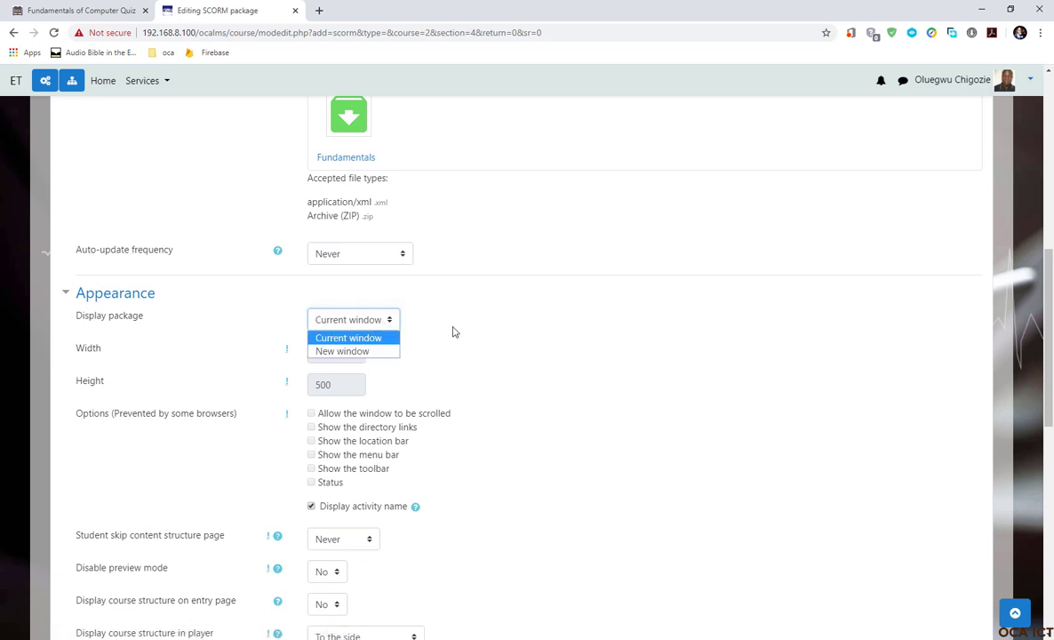
click(78, 296)
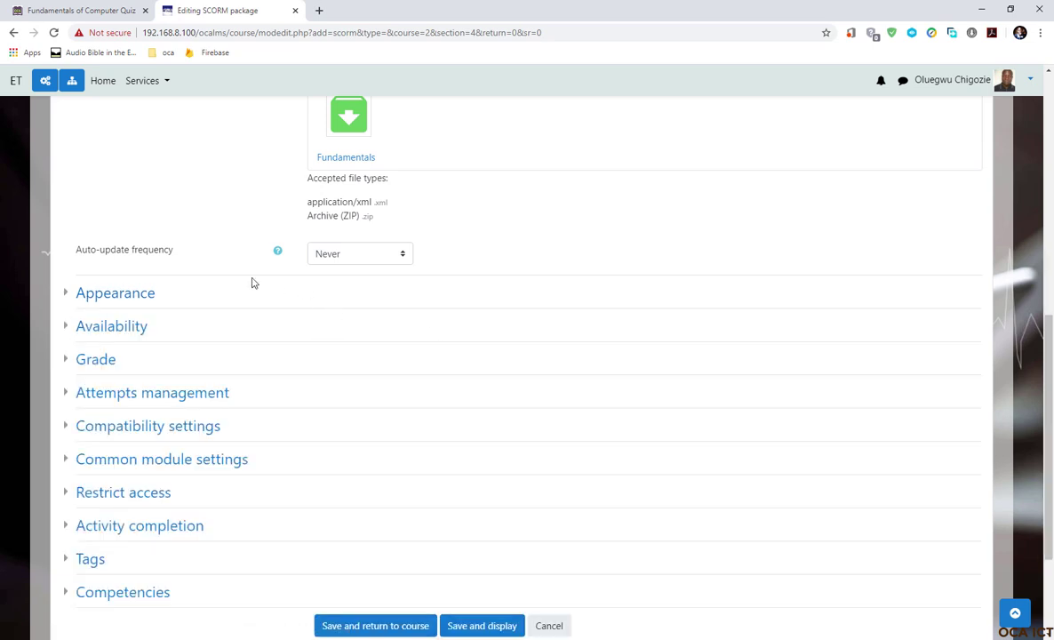
click(114, 295)
click(365, 322)
right_click(378, 323)
click(454, 290)
scroll(449, 384, down, 2)
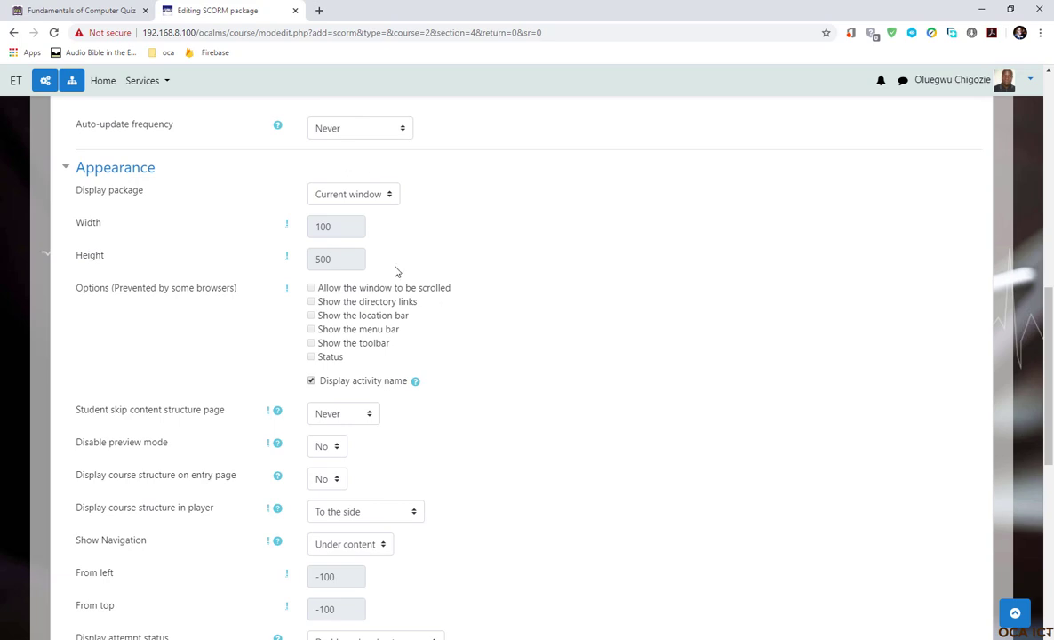
scroll(409, 302, up, 3)
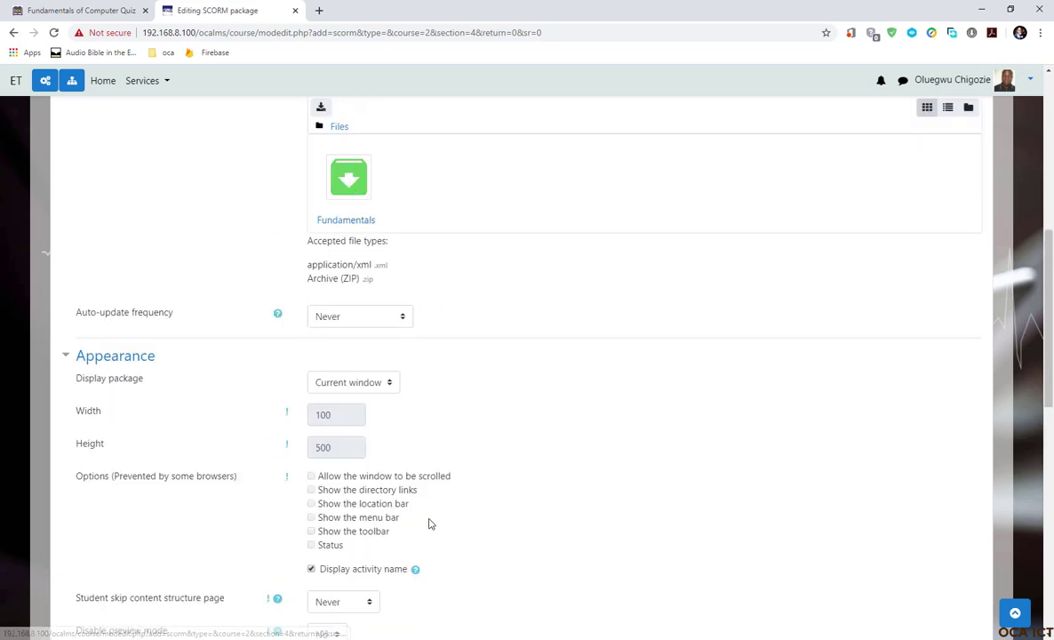
scroll(378, 313, down, 4)
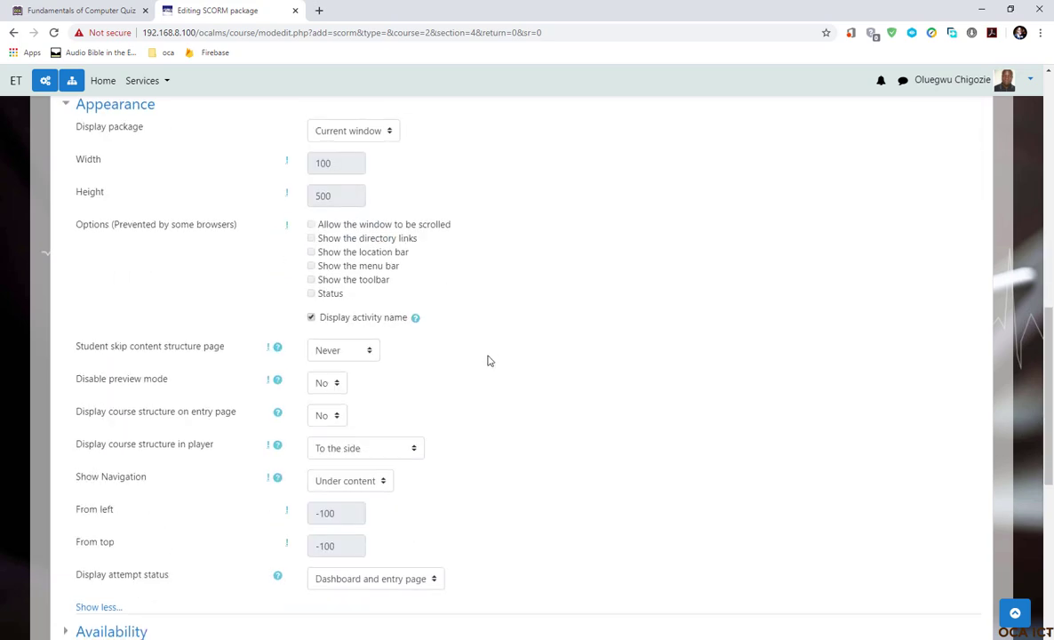
scroll(171, 320, down, 3)
scroll(149, 439, down, 1)
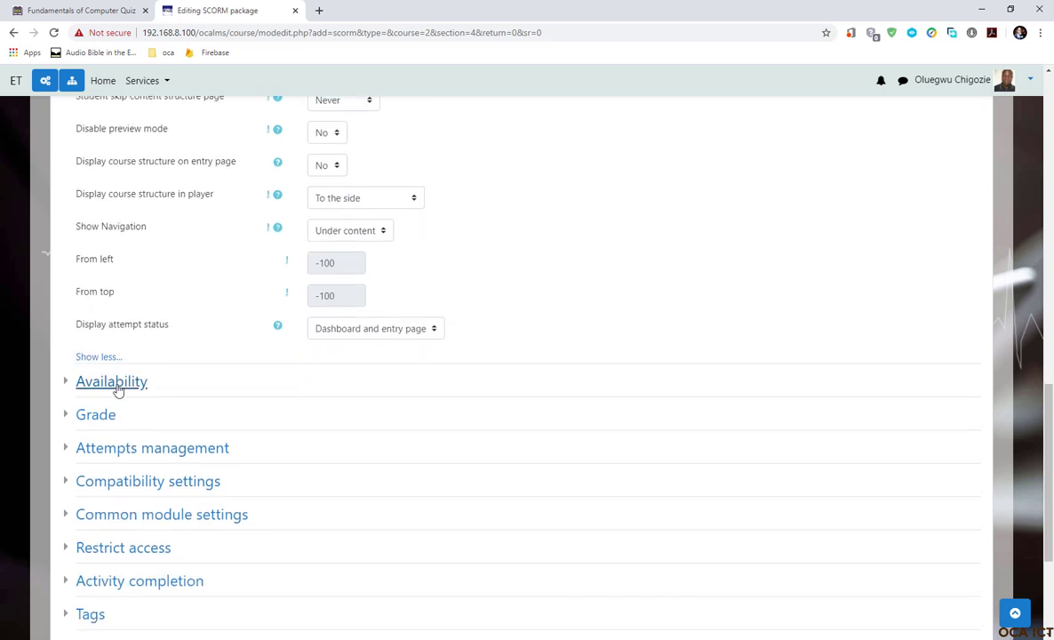
Expand the Availability settings of the SCORM package
click(115, 388)
scroll(453, 505, down, 1)
scroll(453, 505, down, 1)
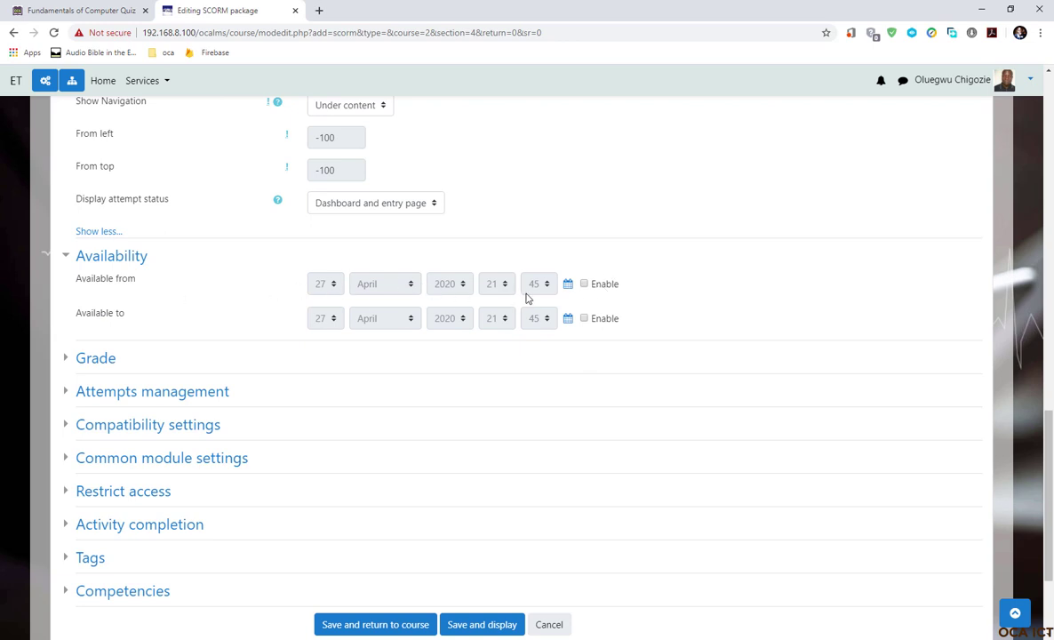
Try out the Available from date by enabling it, checking its month choices and disabling it again
click(583, 284)
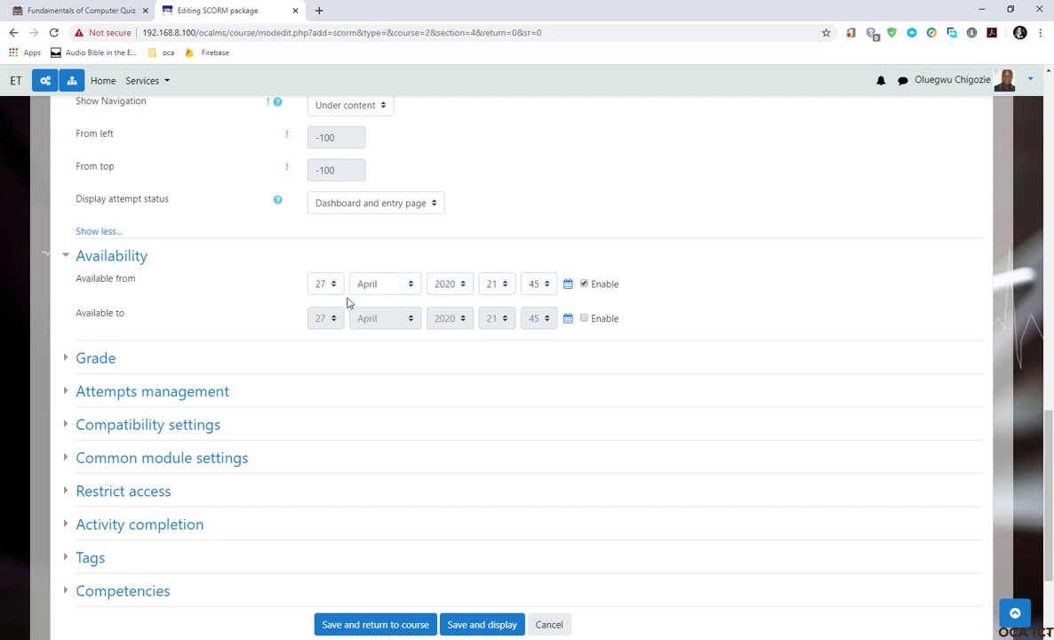
click(383, 286)
click(383, 286)
click(585, 285)
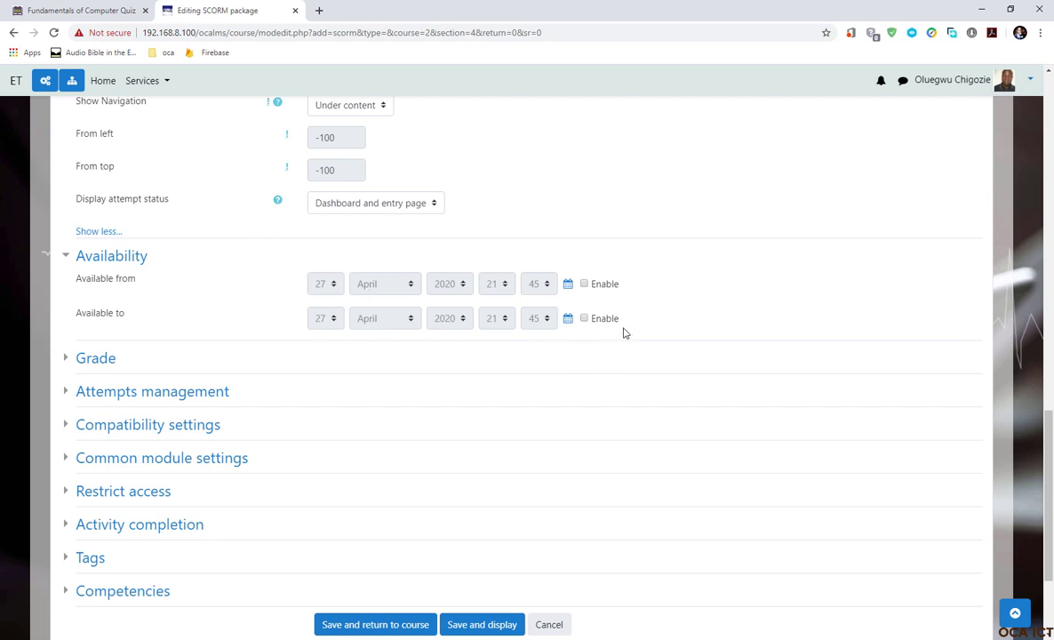
Try out the Available to date by enabling it, checking its date fields and disabling it again
click(584, 319)
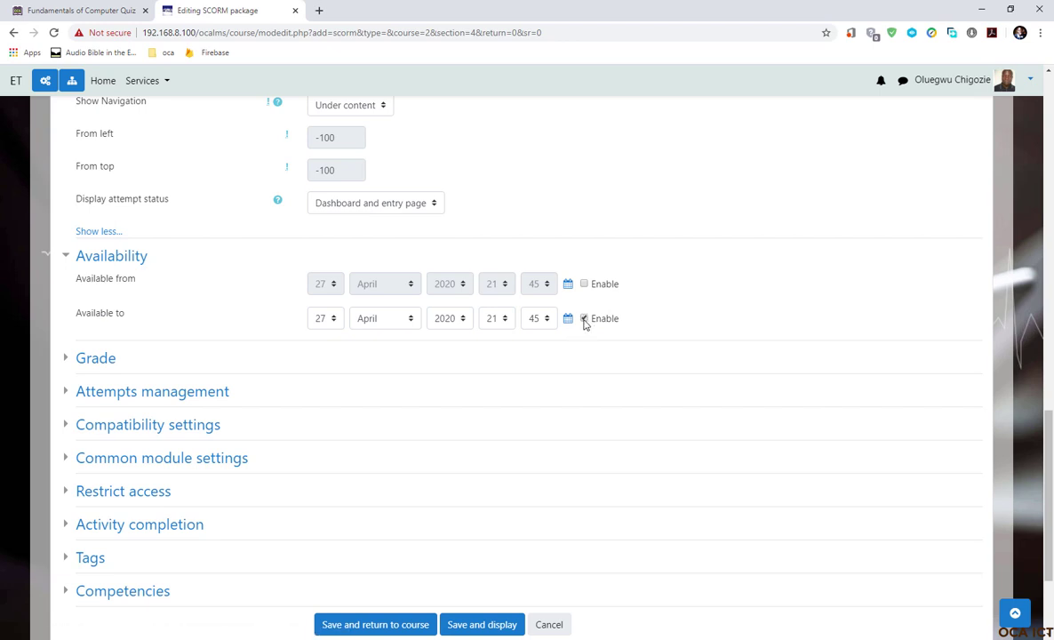
right_click(399, 326)
key(Escape)
key(Down)
click(456, 338)
right_click(582, 320)
key(Escape)
right_click(587, 319)
key(Escape)
click(584, 319)
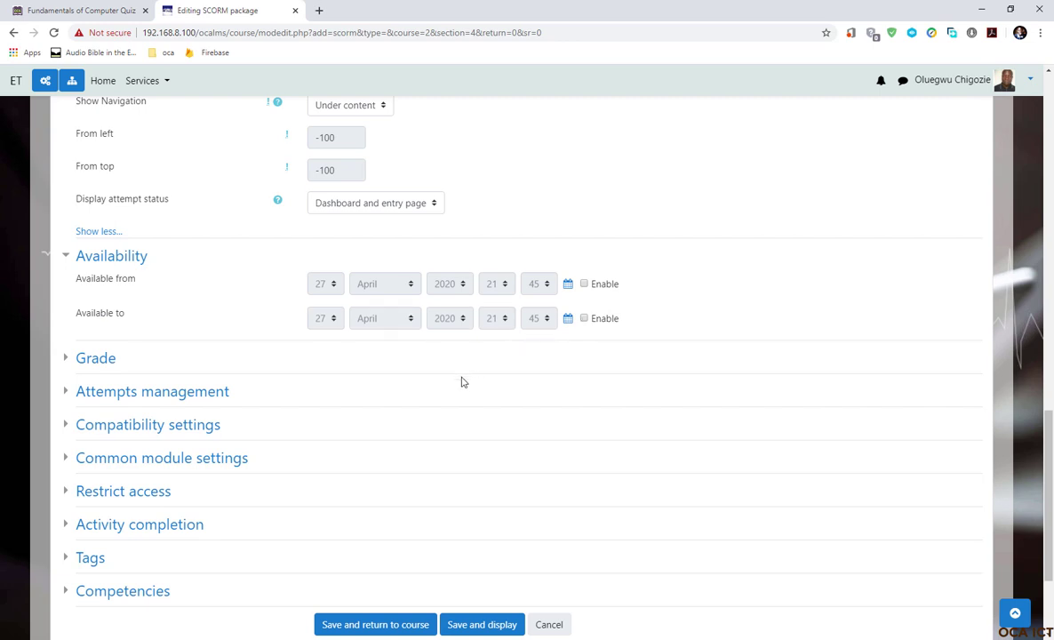
Expand the Grade settings, check the Grading method choices, and expand the Attempts management settings
scroll(461, 381, down, 2)
click(95, 233)
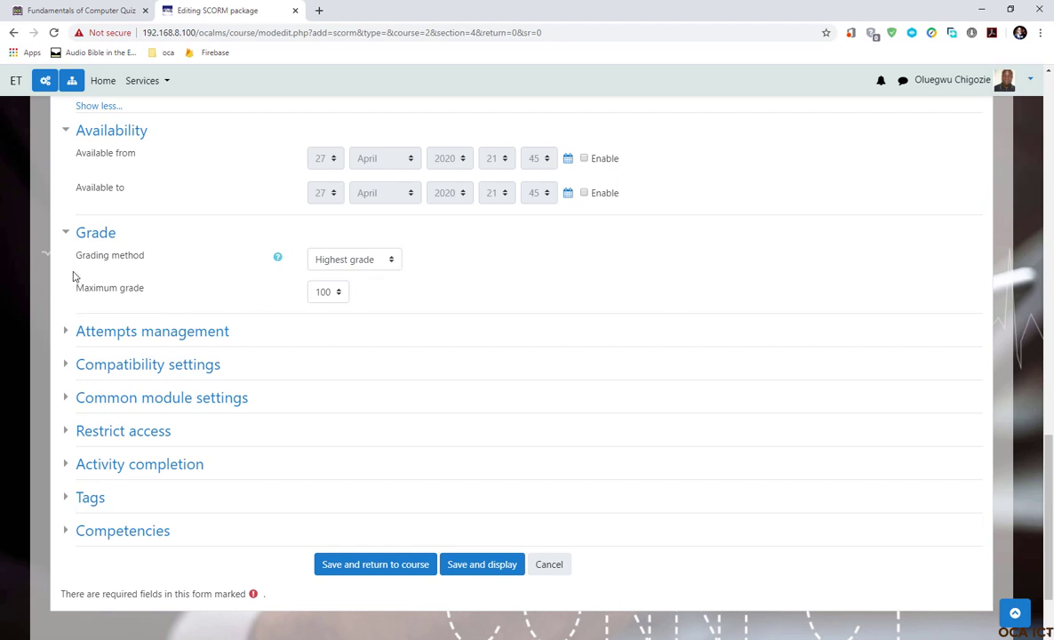
click(388, 258)
click(239, 269)
click(110, 334)
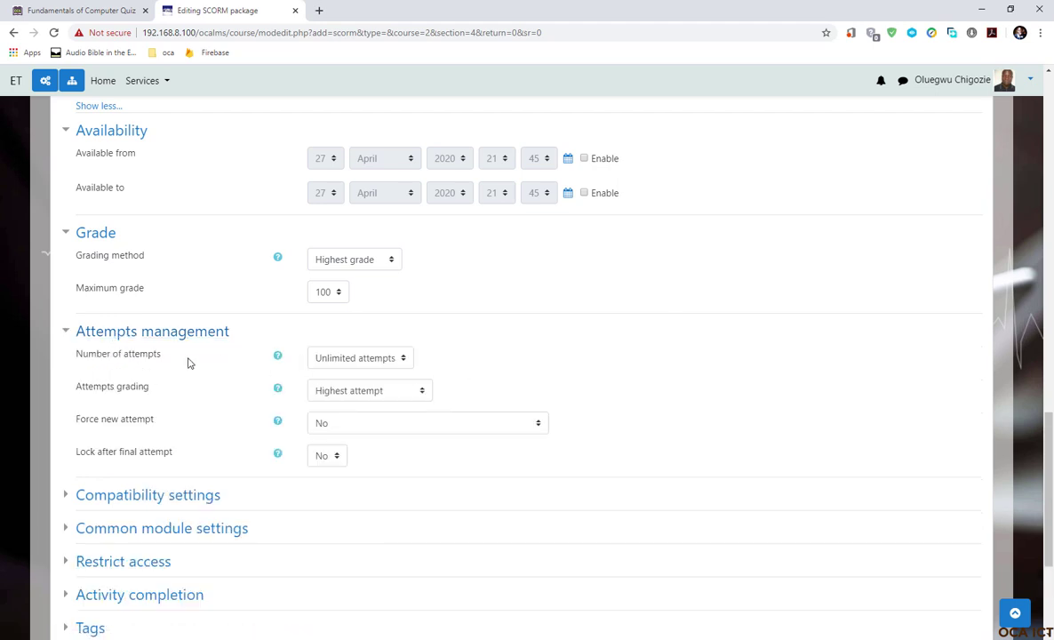
Try out the Number of attempts options by switching between 1 attempt and Unlimited attempts, ending on 2 attempts
click(372, 361)
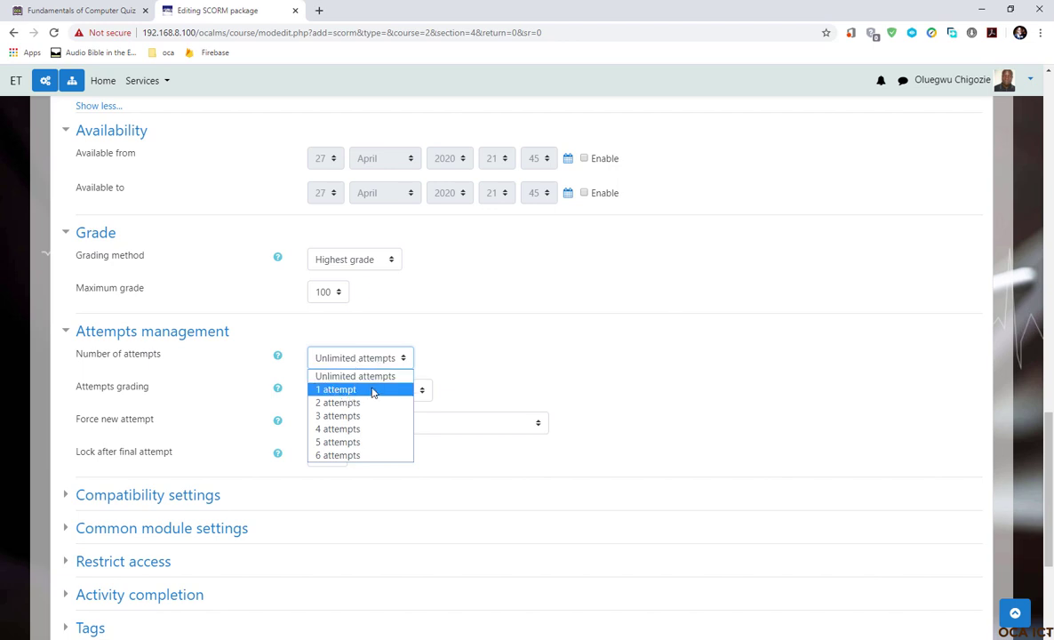
click(373, 391)
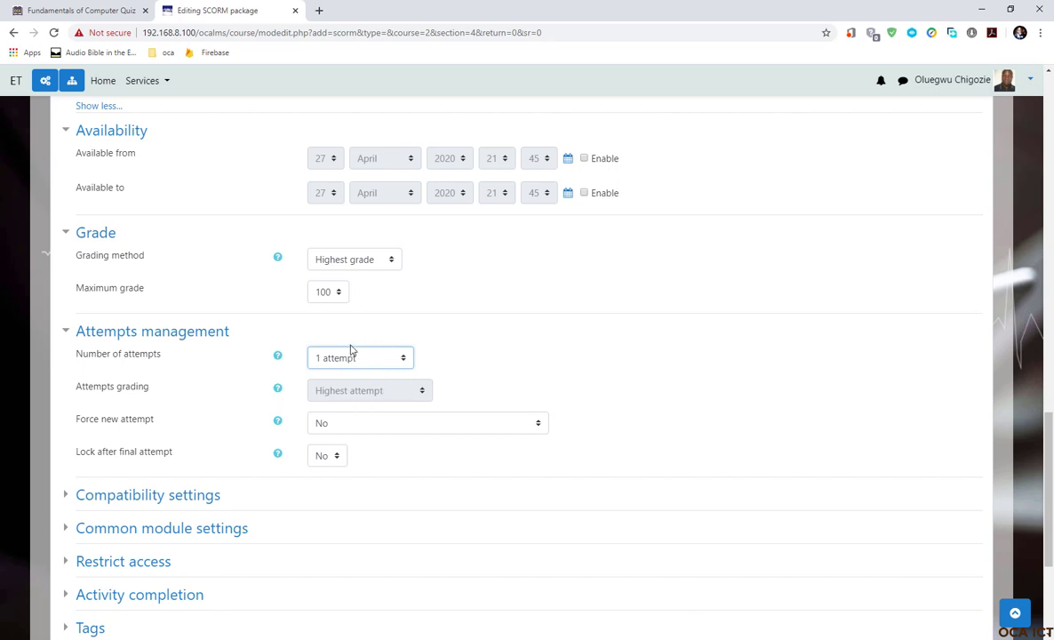
click(381, 362)
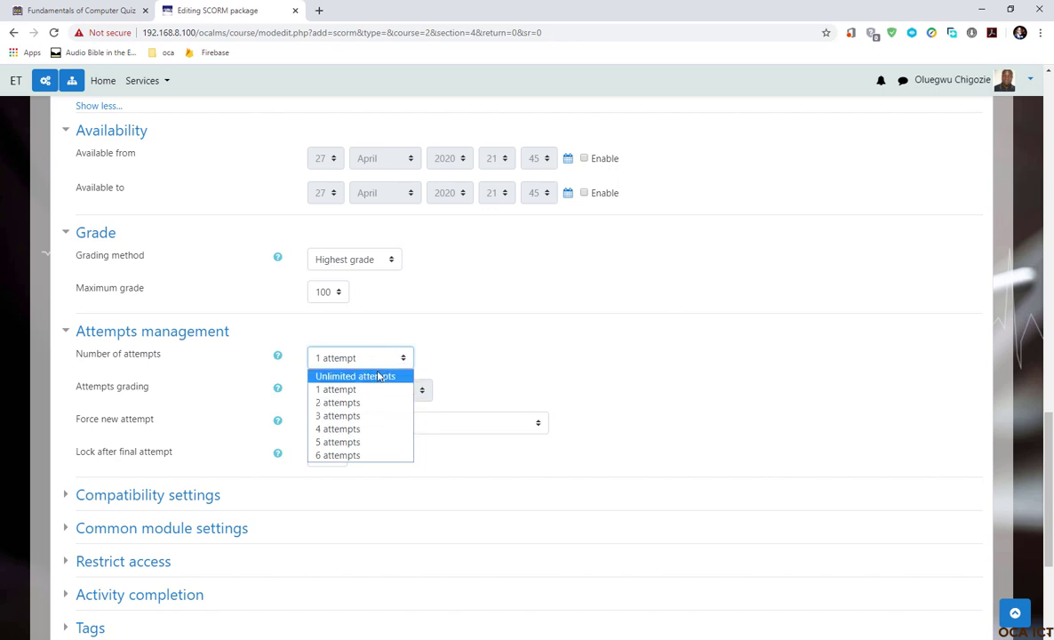
click(386, 377)
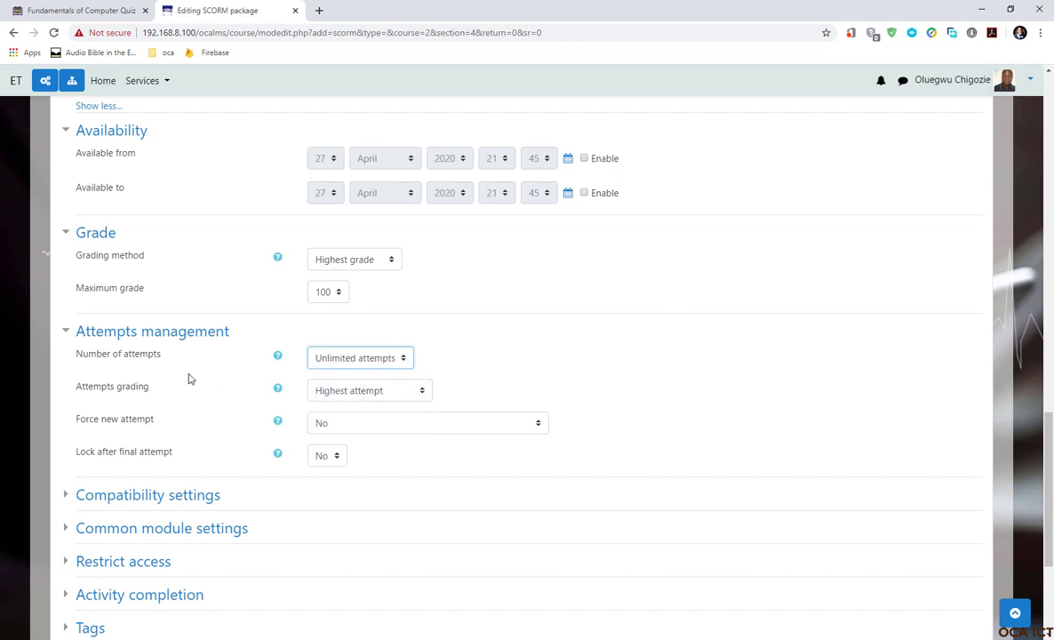
click(352, 360)
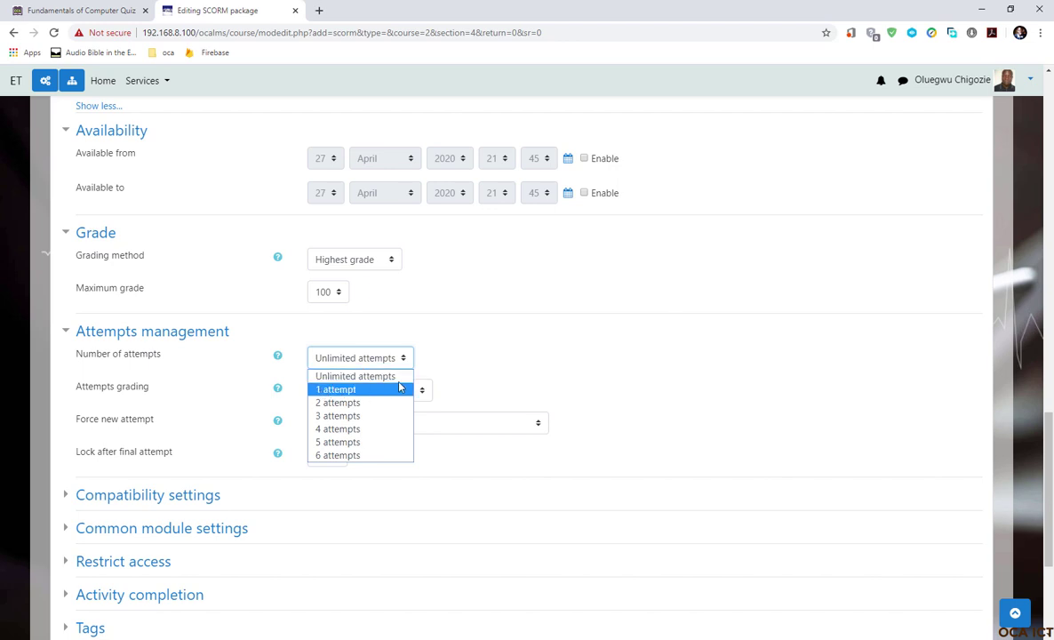
click(351, 390)
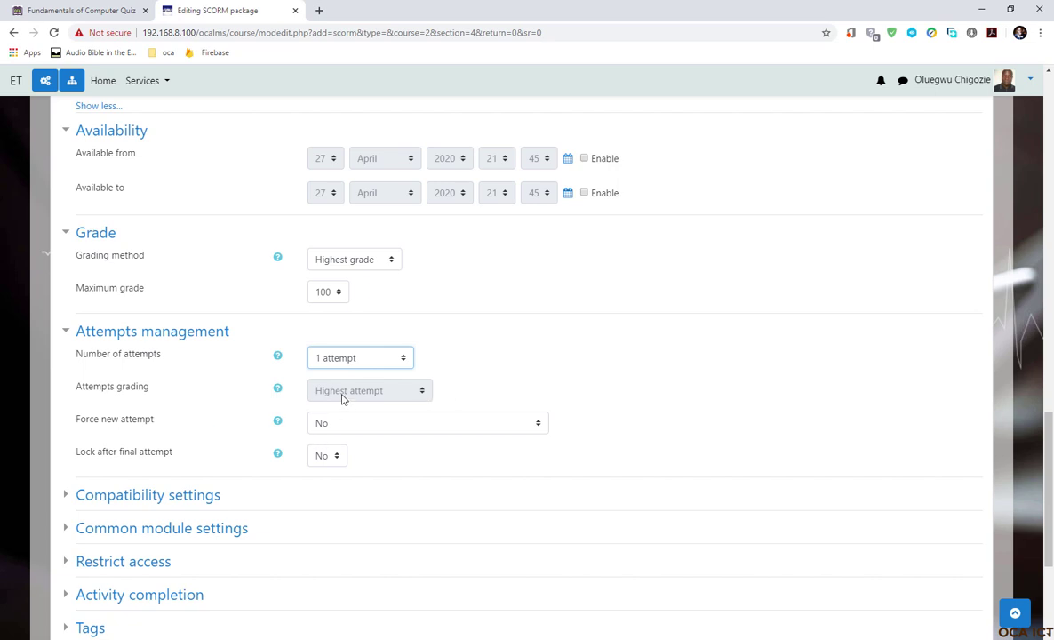
click(337, 358)
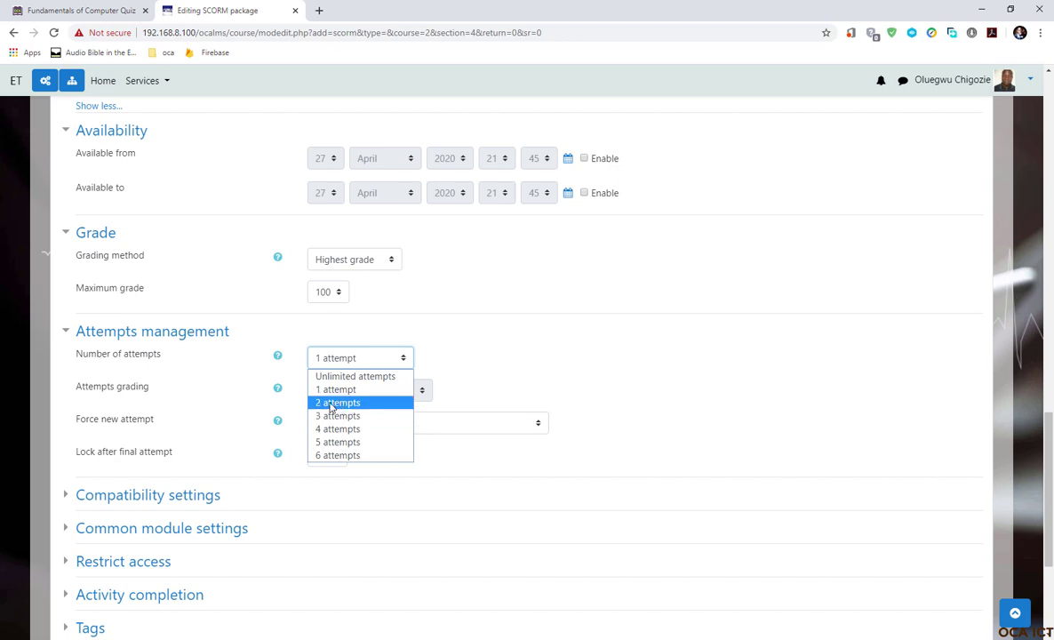
click(332, 404)
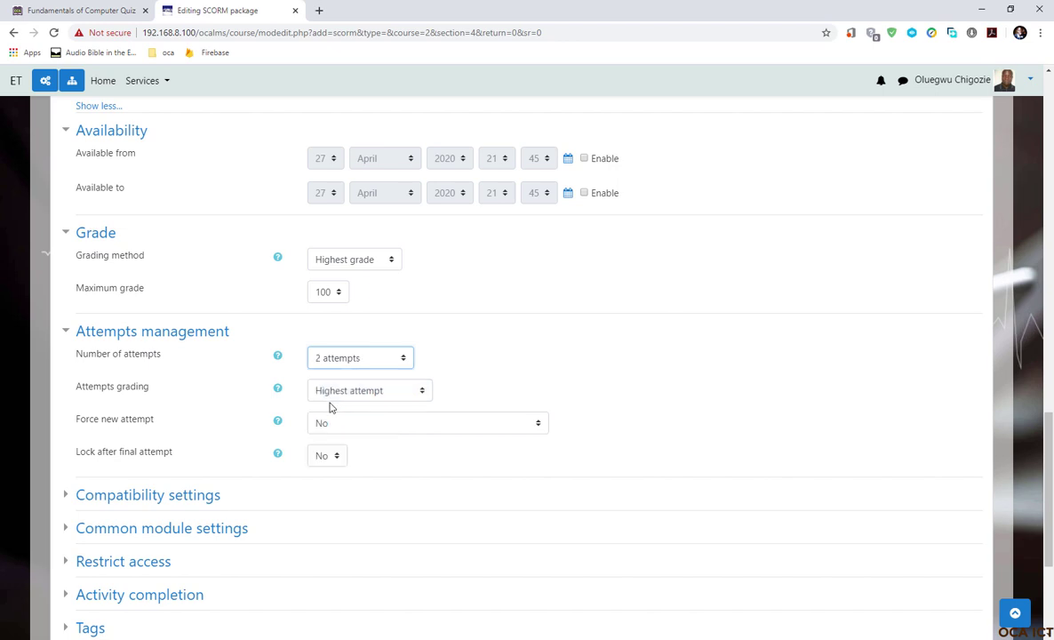
Examine the Attempts grading choices offered for multiple attempts and the list of attempt limits
click(394, 395)
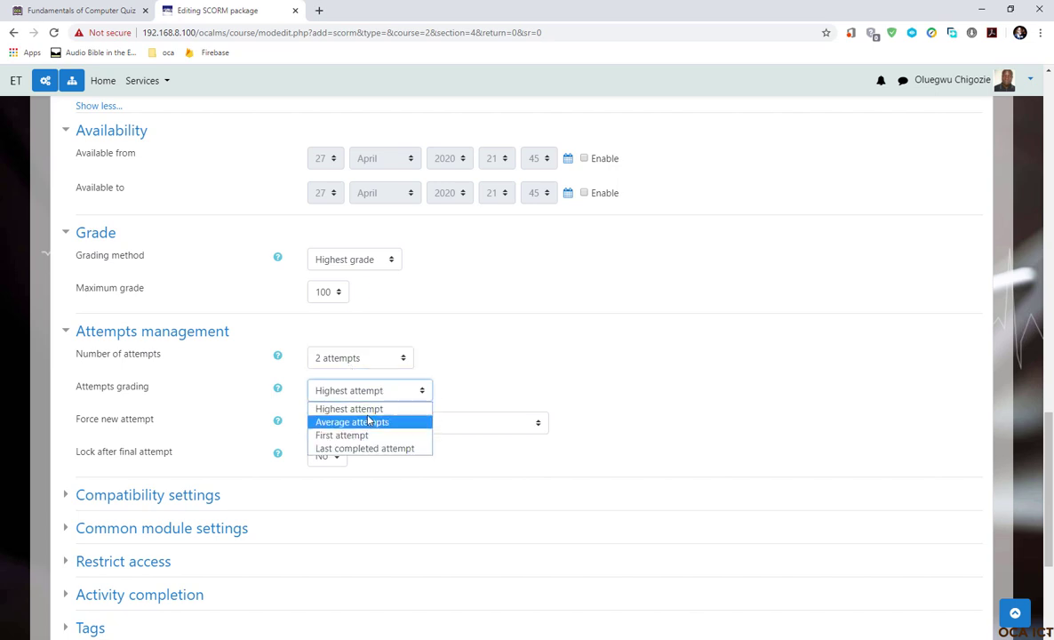
click(207, 392)
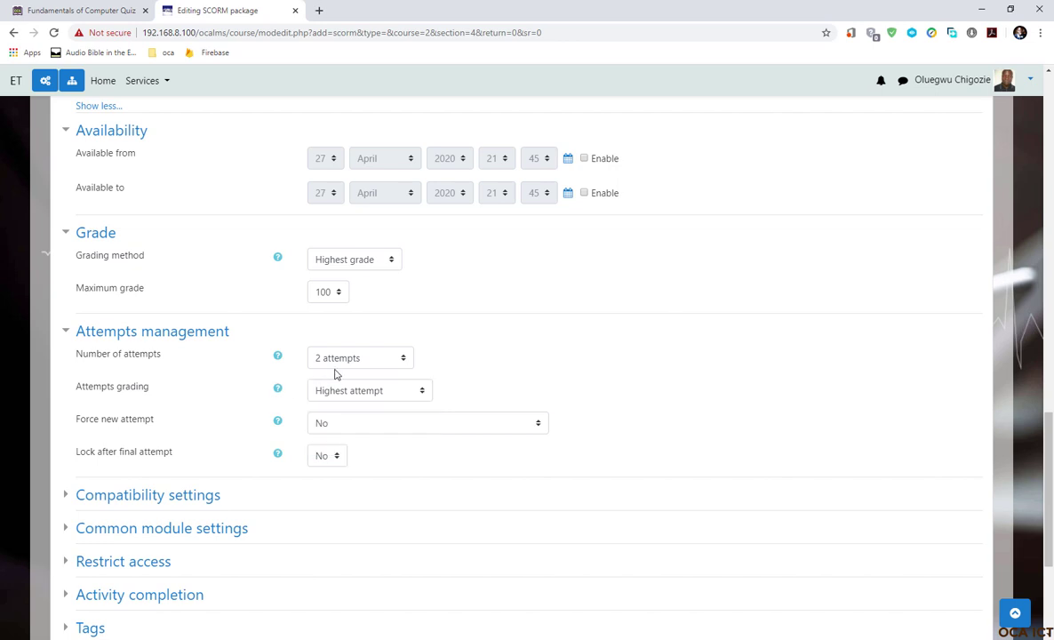
click(393, 359)
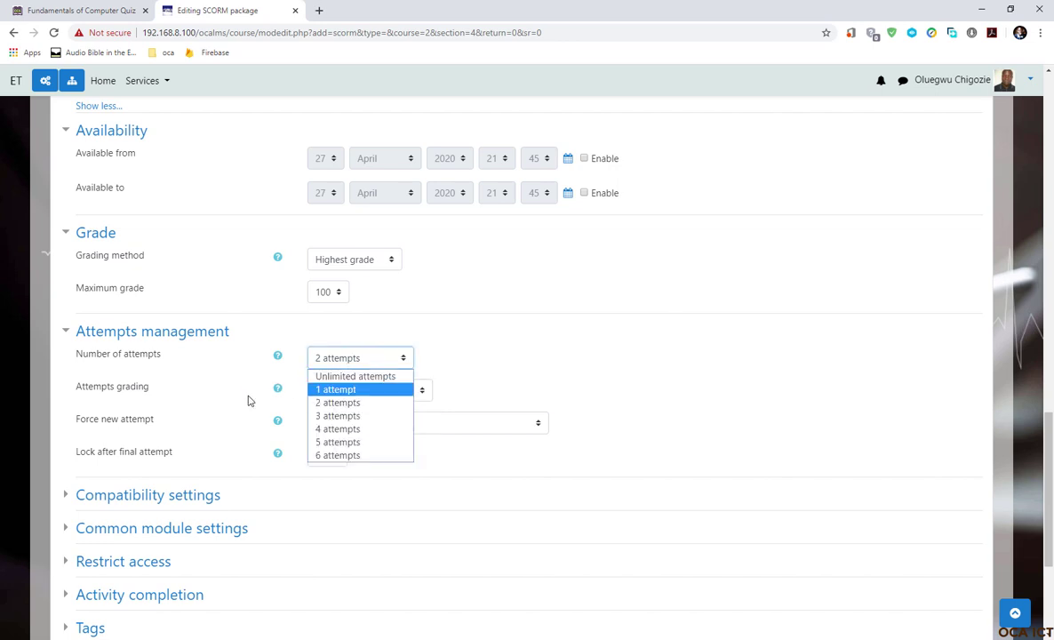
click(224, 367)
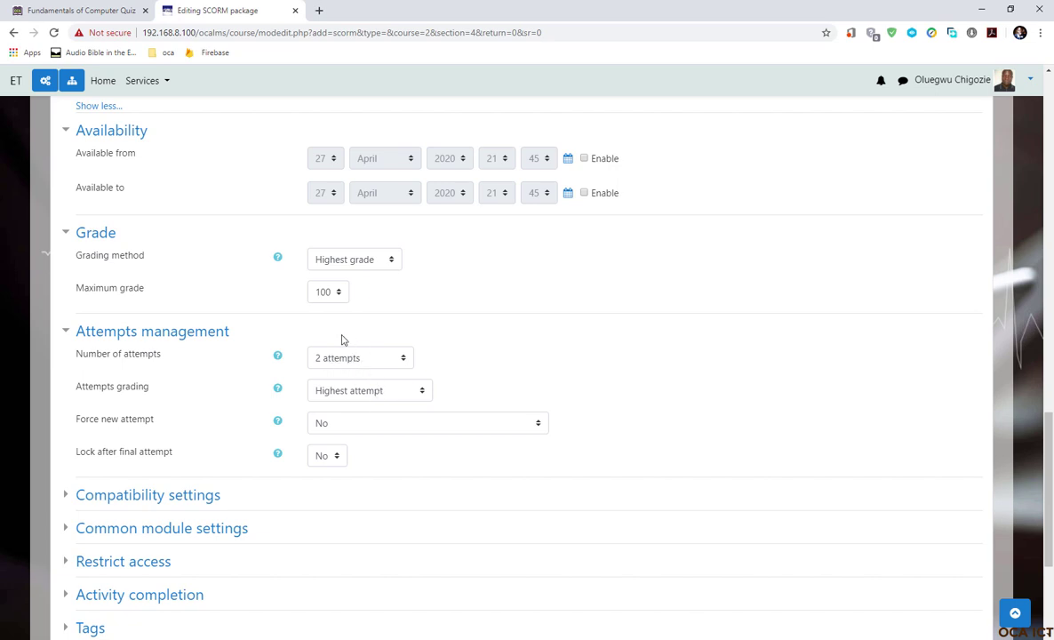
click(405, 391)
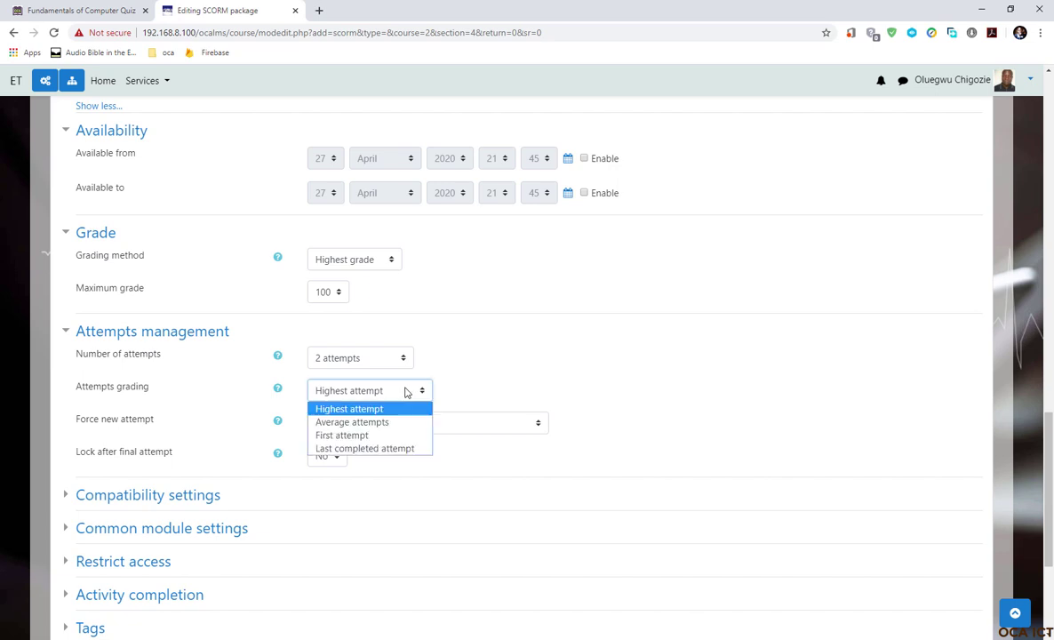
click(278, 387)
click(297, 391)
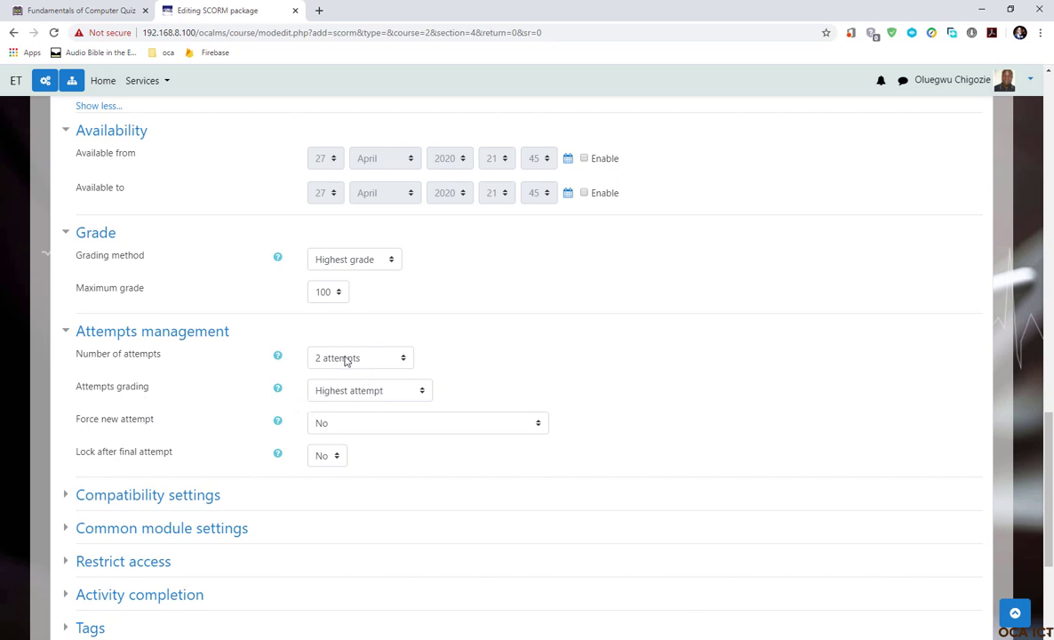
Set the number of attempts allowed for the SCORM package to 1 attempt
click(346, 360)
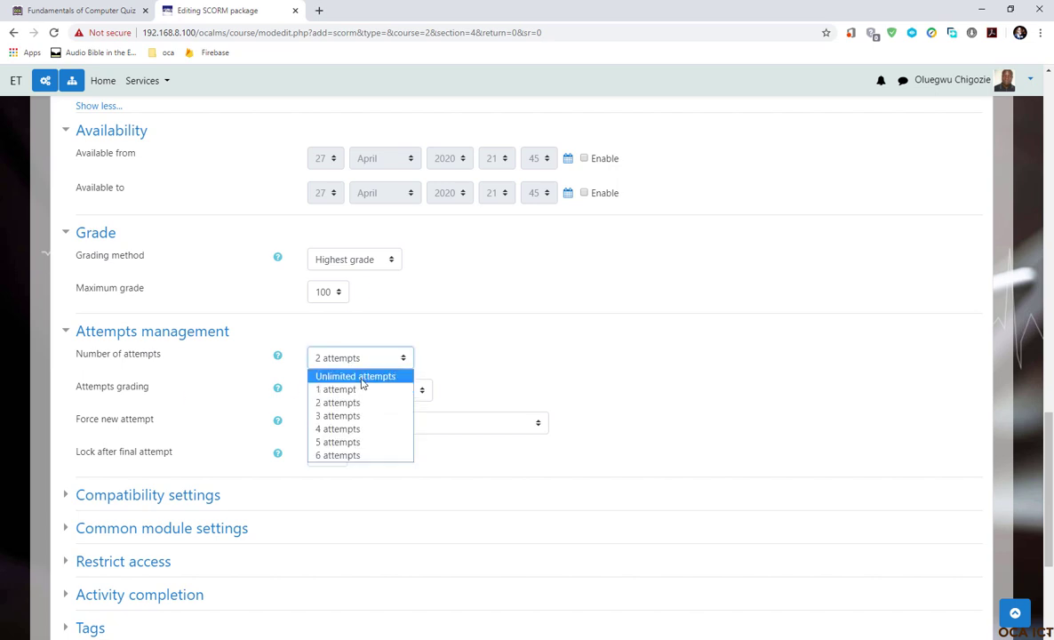
click(362, 377)
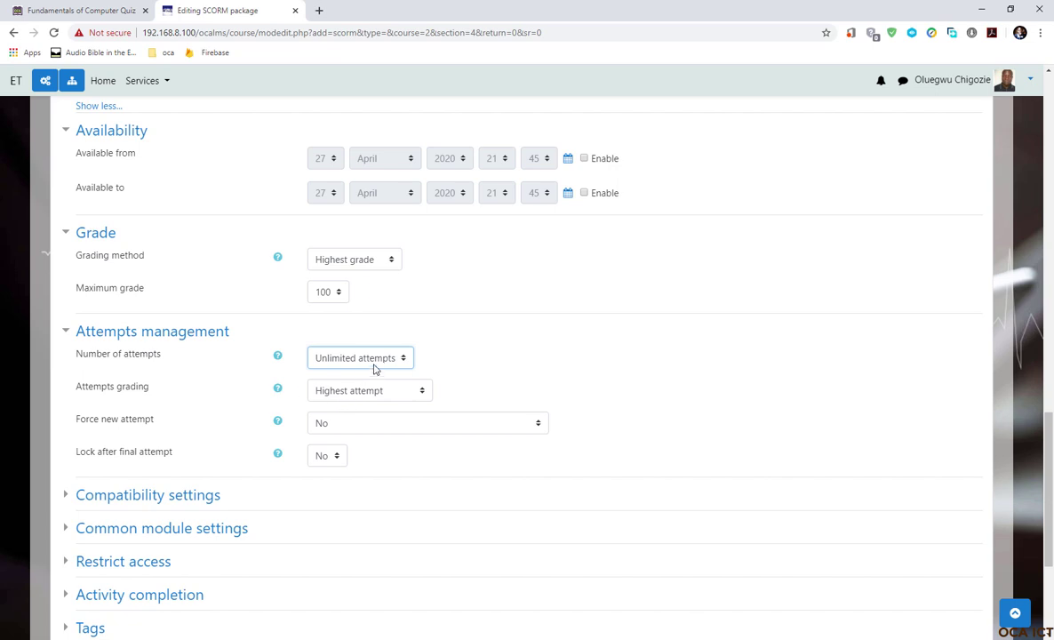
click(372, 358)
click(342, 371)
key(Down)
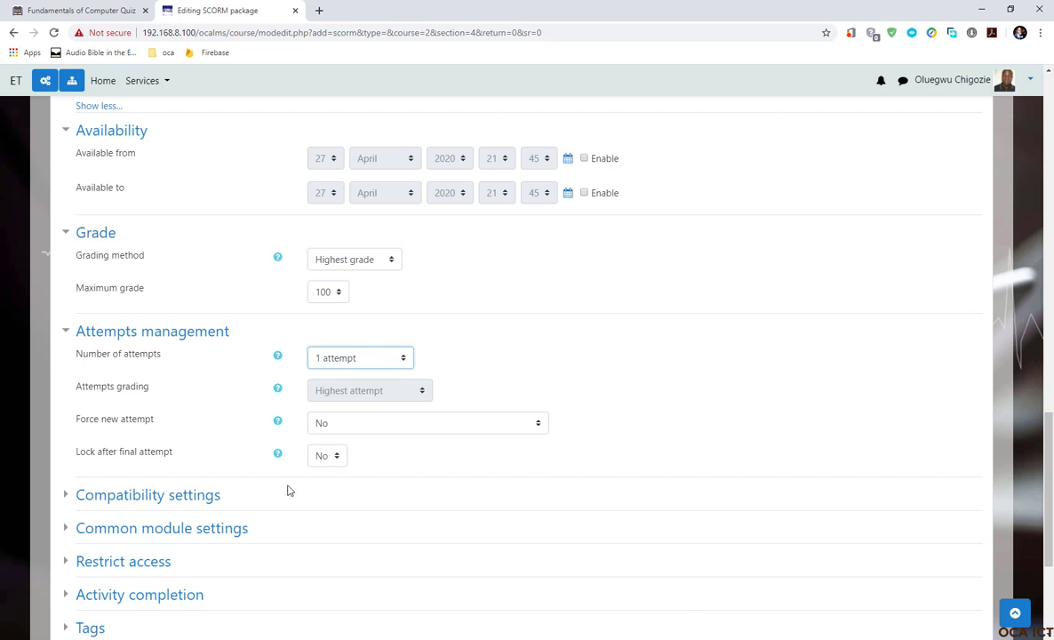
Review the Availability, Grade and Attempts management settings and the remaining collapsed sections of the SCORM package form
scroll(306, 487, down, 2)
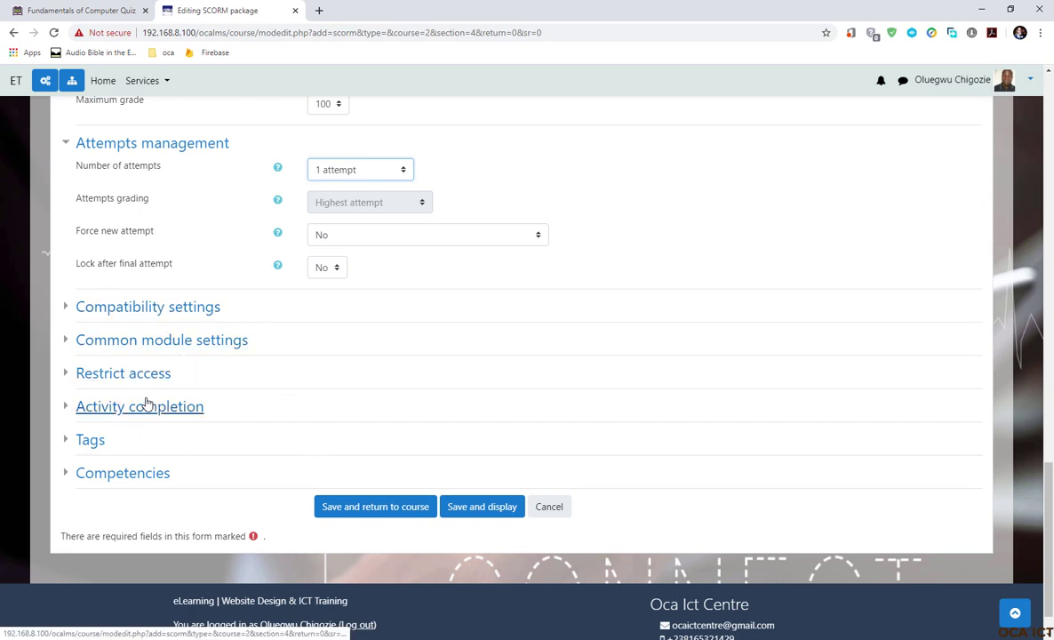
scroll(142, 398, up, 1)
scroll(151, 355, up, 2)
scroll(164, 373, up, 3)
scroll(183, 396, down, 4)
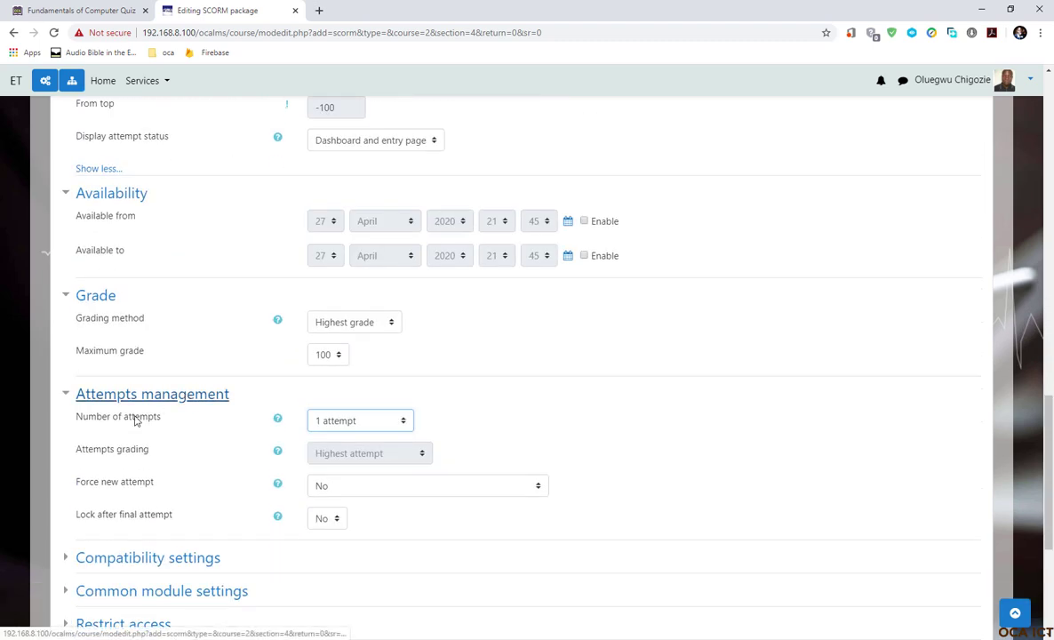
scroll(146, 520, down, 3)
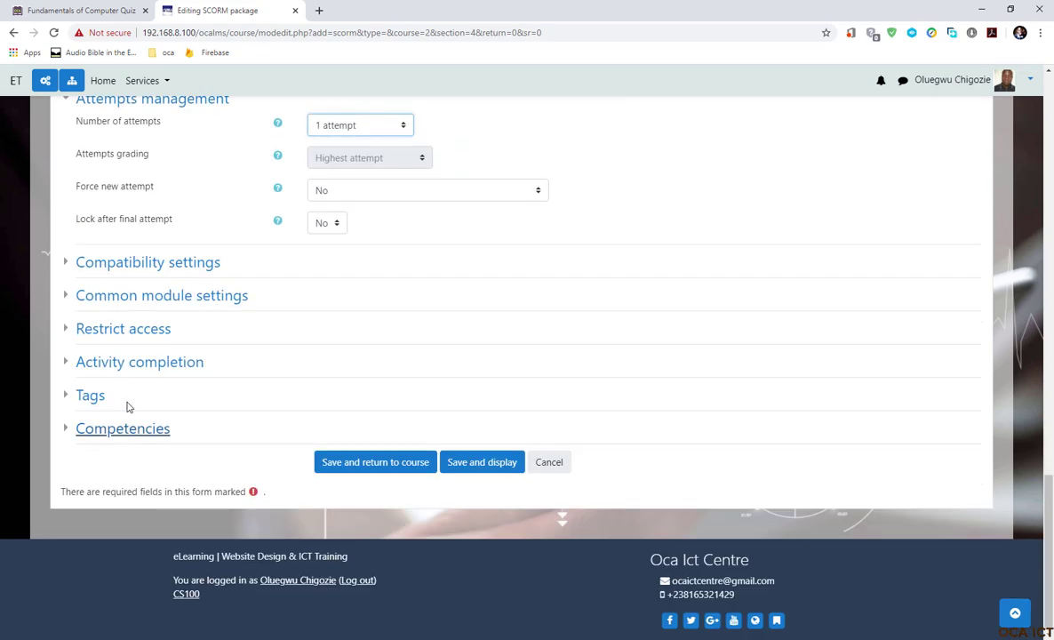
scroll(207, 376, up, 4)
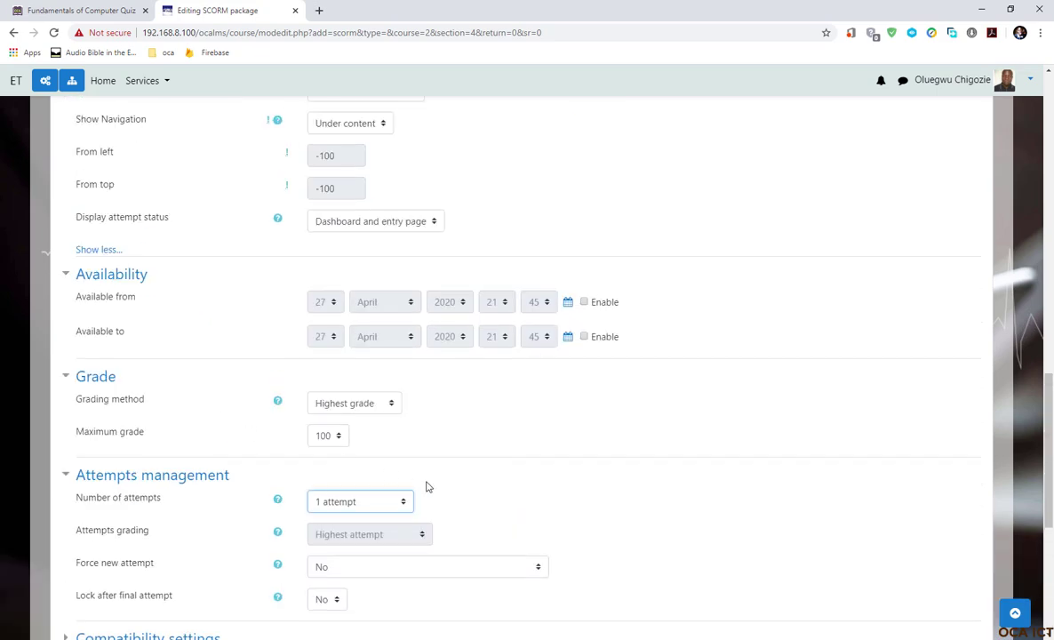
scroll(236, 511, down, 4)
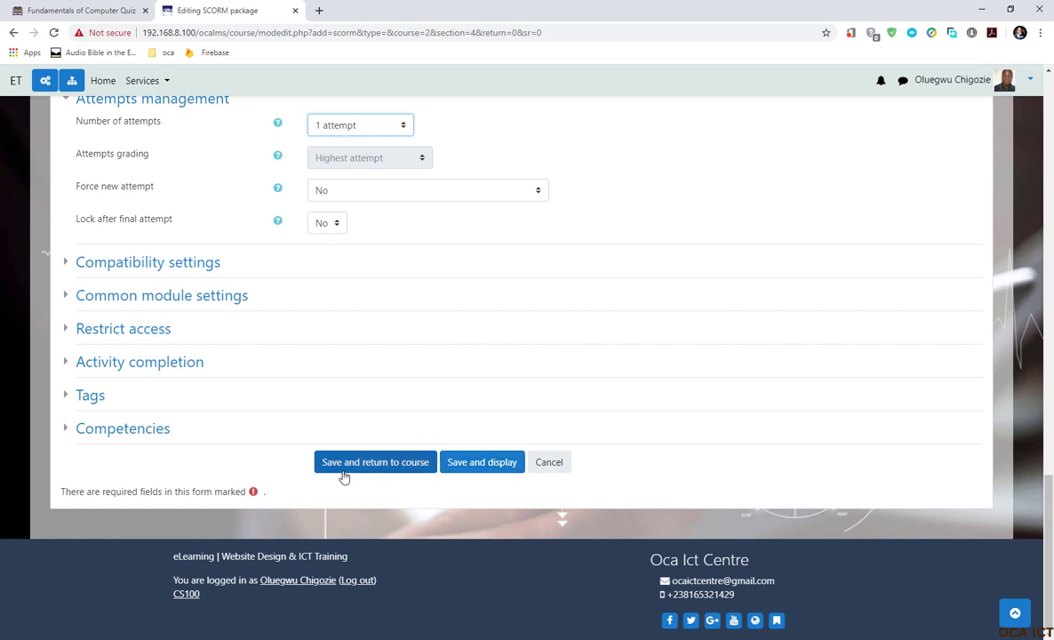
Save and display the SCORM package, and enter it in Preview mode
click(487, 473)
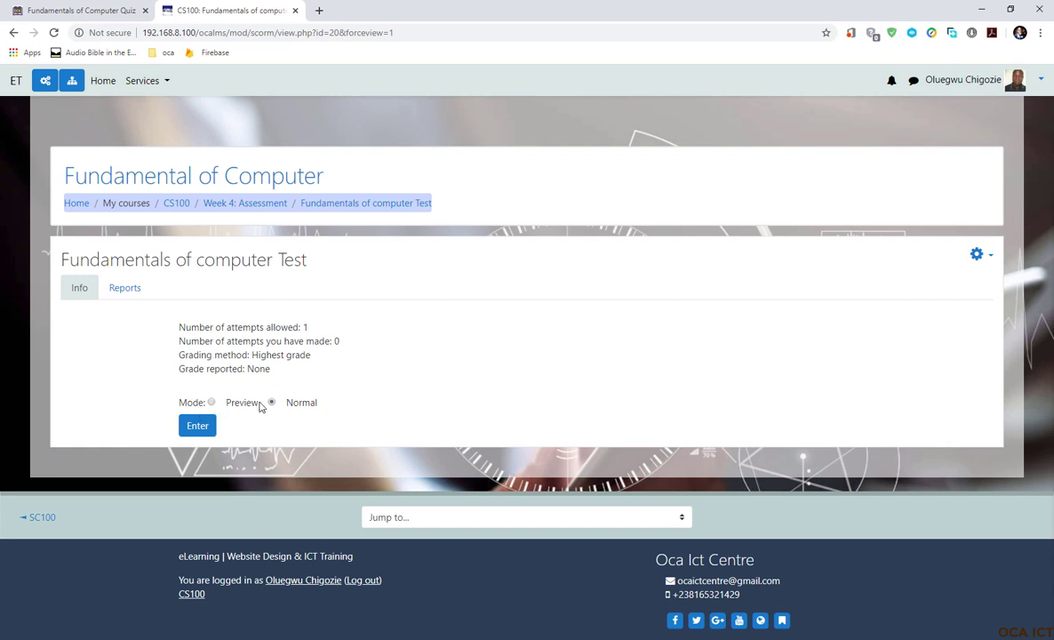
click(212, 402)
click(193, 421)
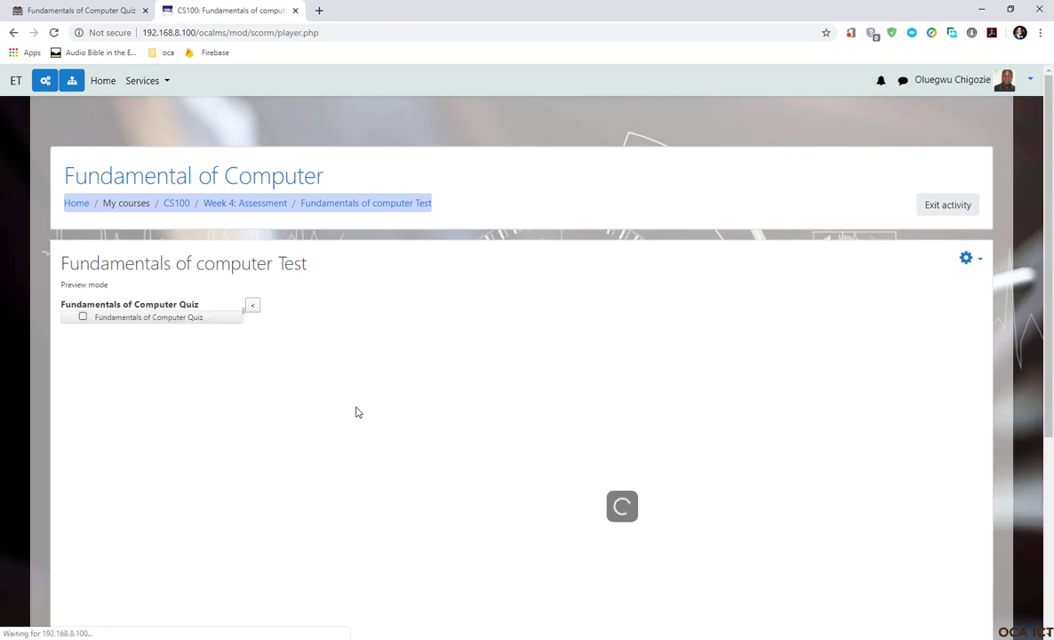
Hide the package's contents list in the player and start the quiz from its welcome slide
scroll(561, 434, down, 2)
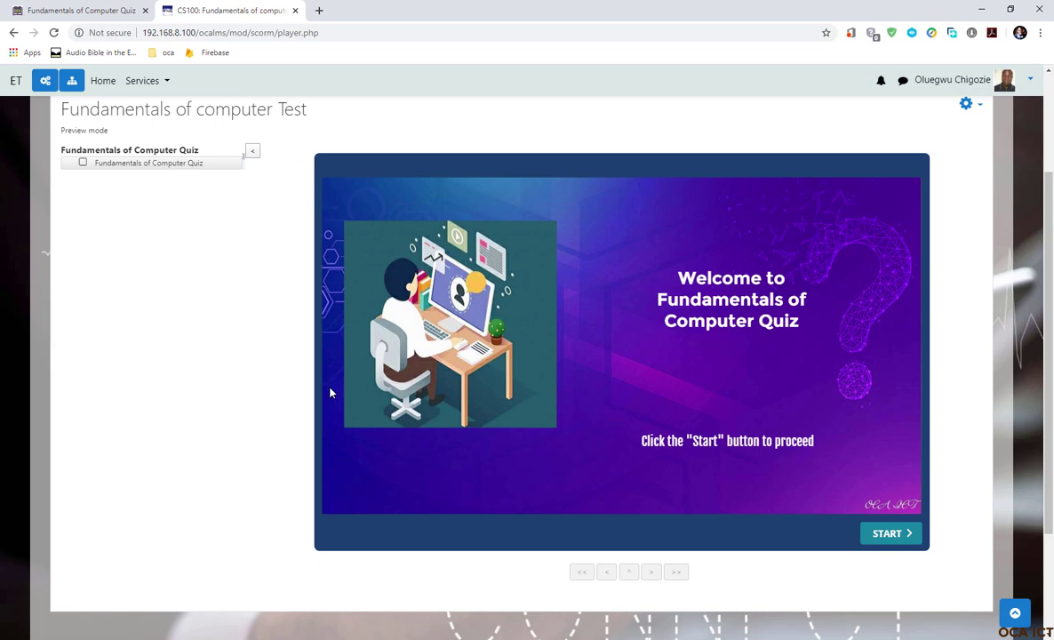
click(252, 152)
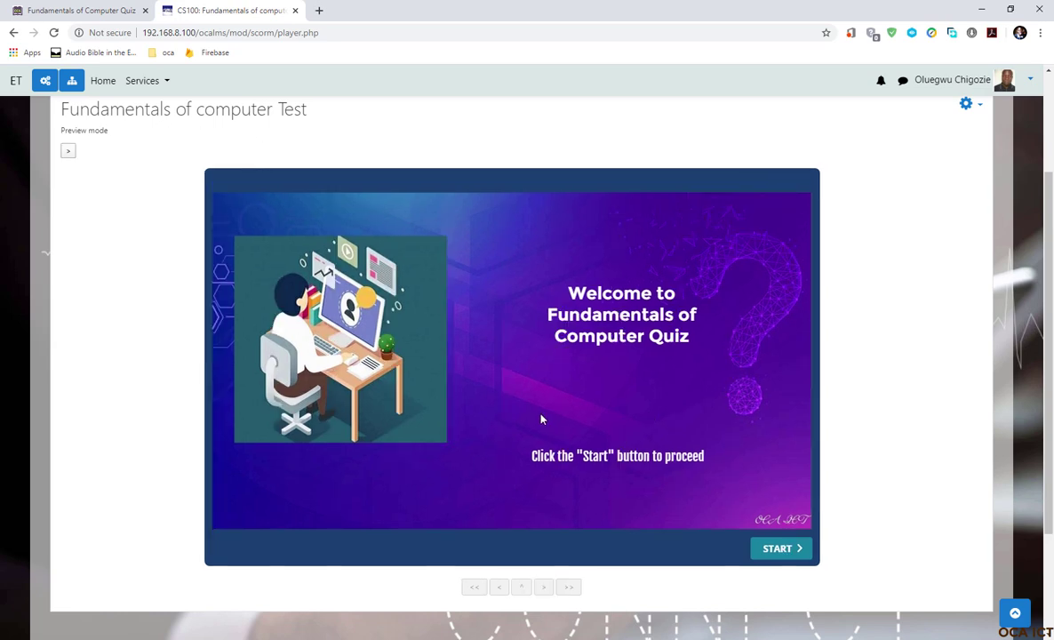
scroll(541, 419, down, 2)
scroll(537, 404, up, 3)
scroll(537, 407, down, 3)
scroll(494, 435, up, 4)
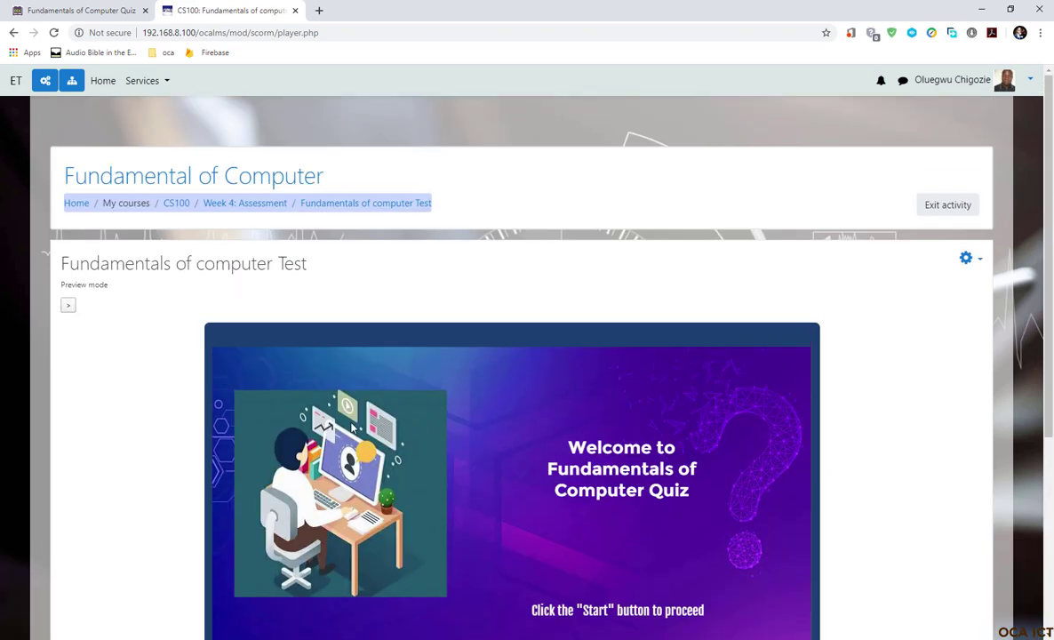
scroll(237, 483, down, 4)
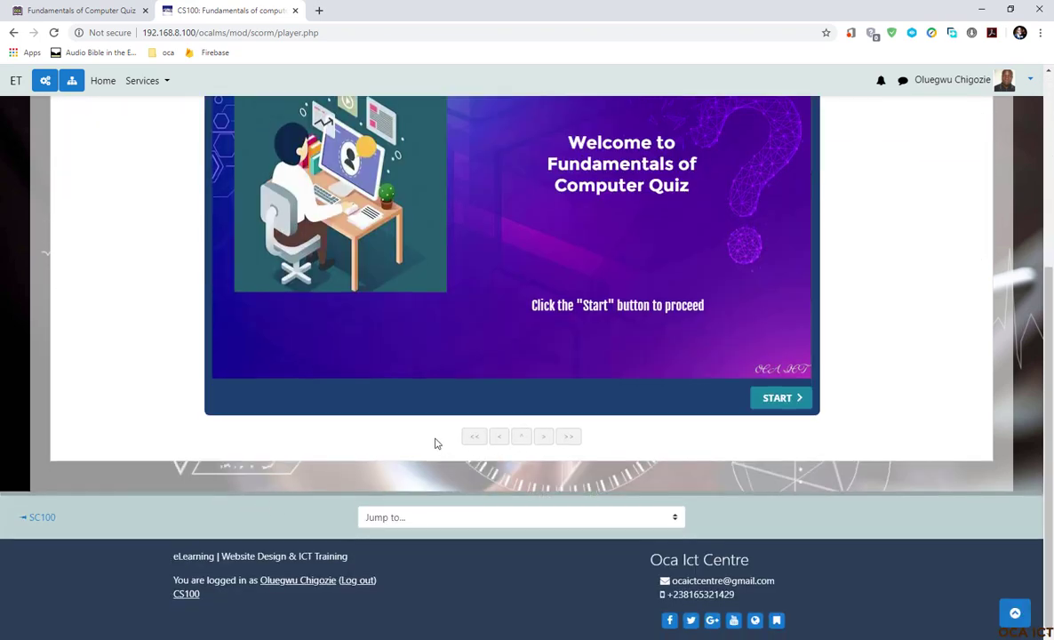
scroll(419, 422, up, 3)
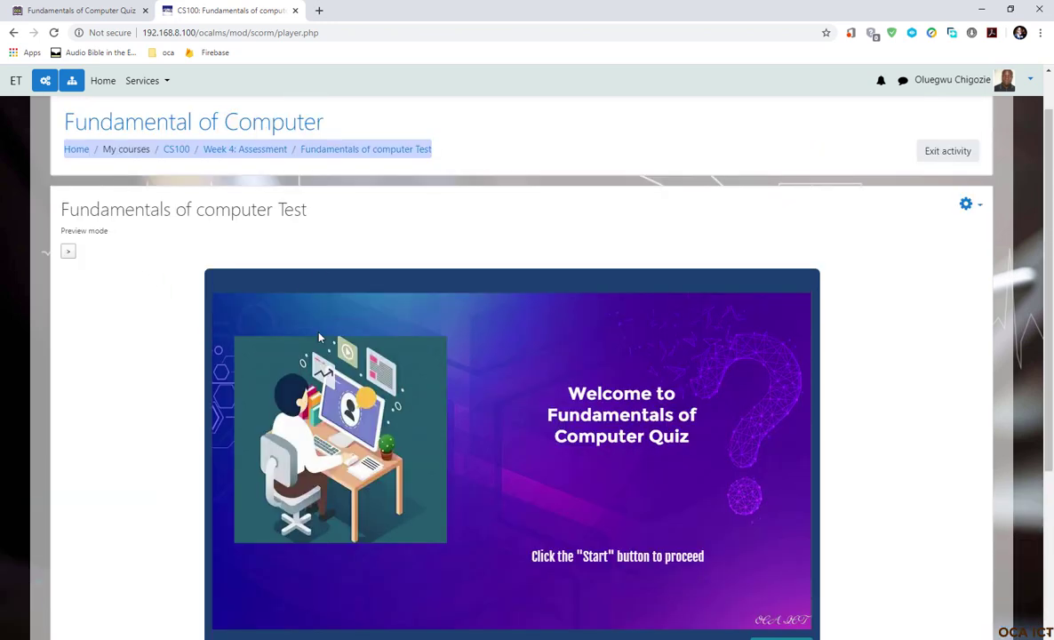
scroll(572, 533, down, 2)
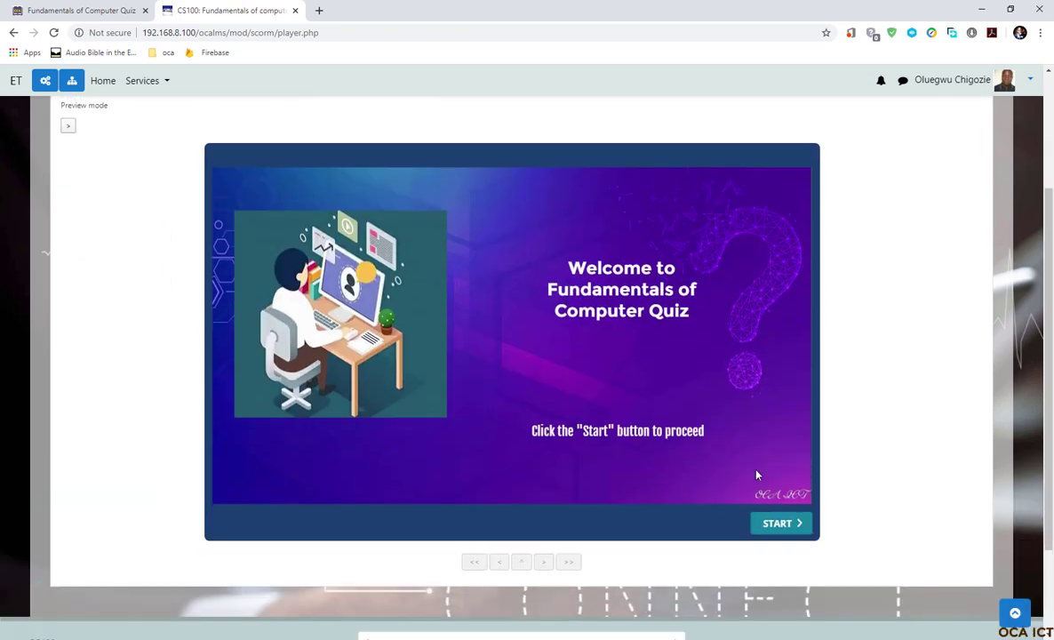
click(778, 524)
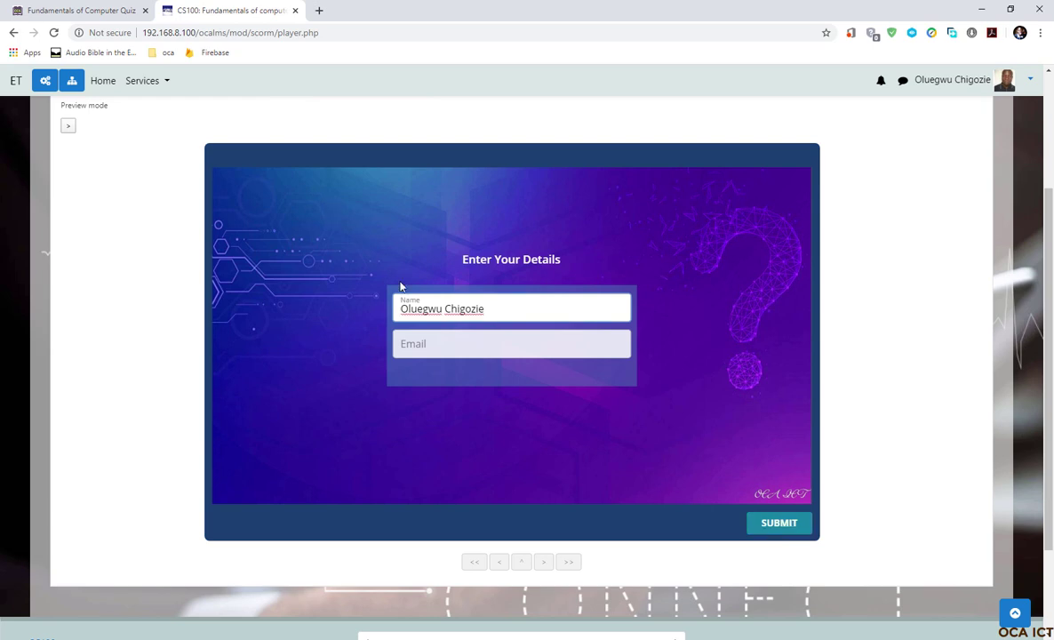
Check the prefilled Name field on the quiz's Enter Your Details form in the SCORM player
drag(514, 310, 412, 305)
click(417, 307)
drag(509, 314, 434, 300)
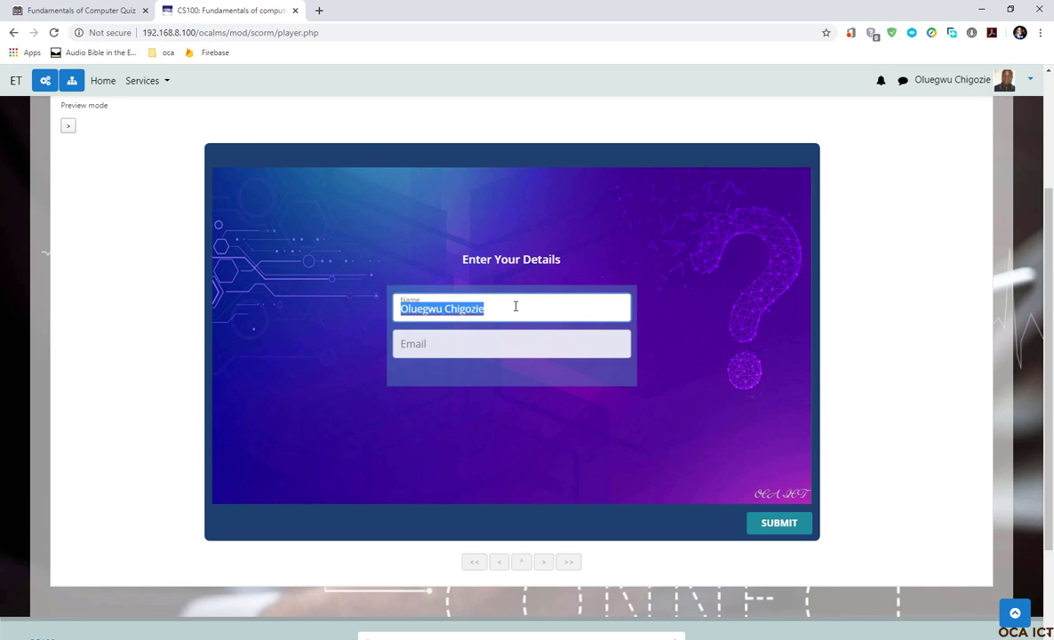
click(453, 315)
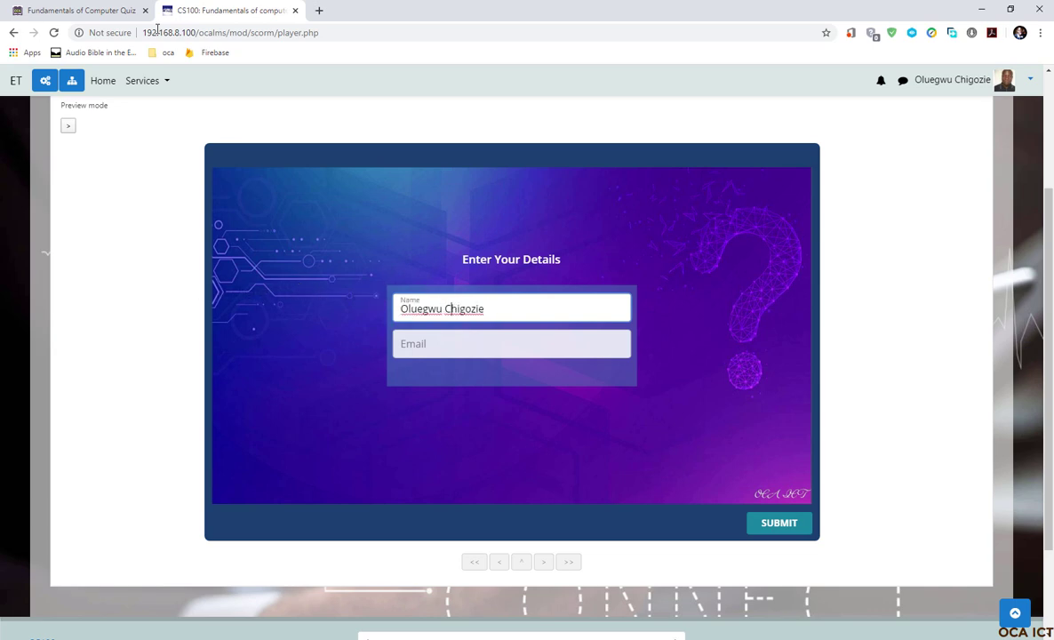
Start the locally published quiz to compare its Enter Your Details form, and return to the Moodle preview
click(77, 16)
click(920, 612)
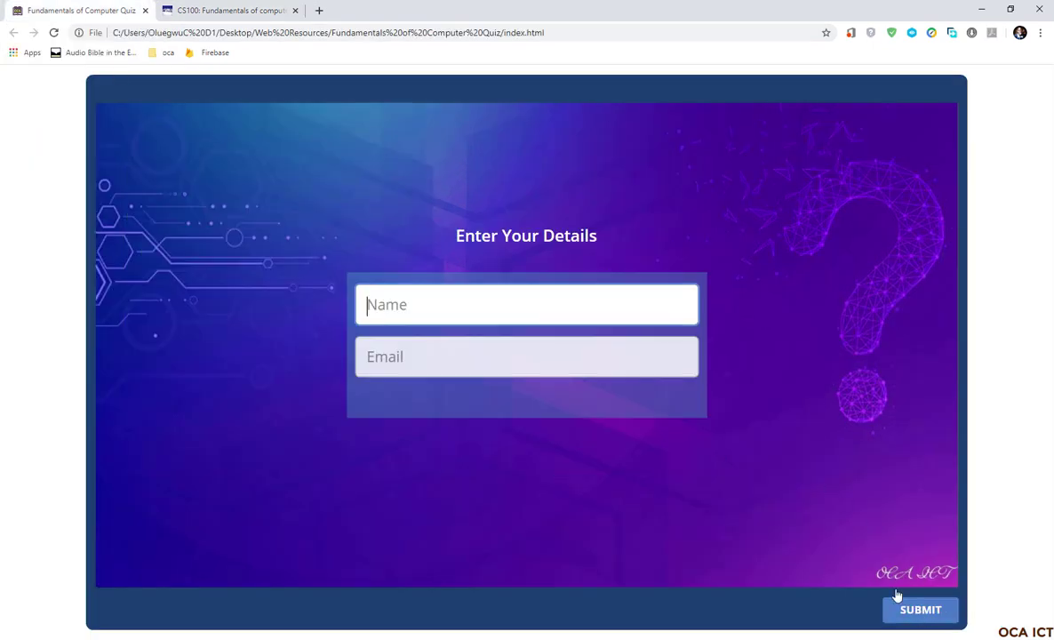
click(192, 15)
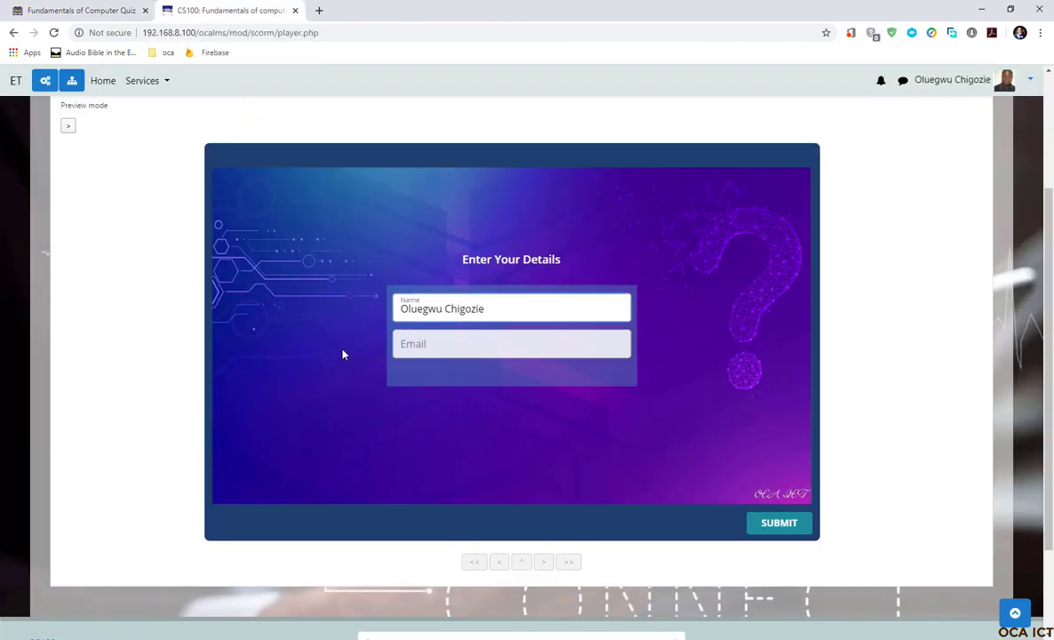
Review the Fundamentals of computer Test player page and the Name and Email fields of its details form
scroll(331, 354, up, 2)
scroll(330, 338, down, 3)
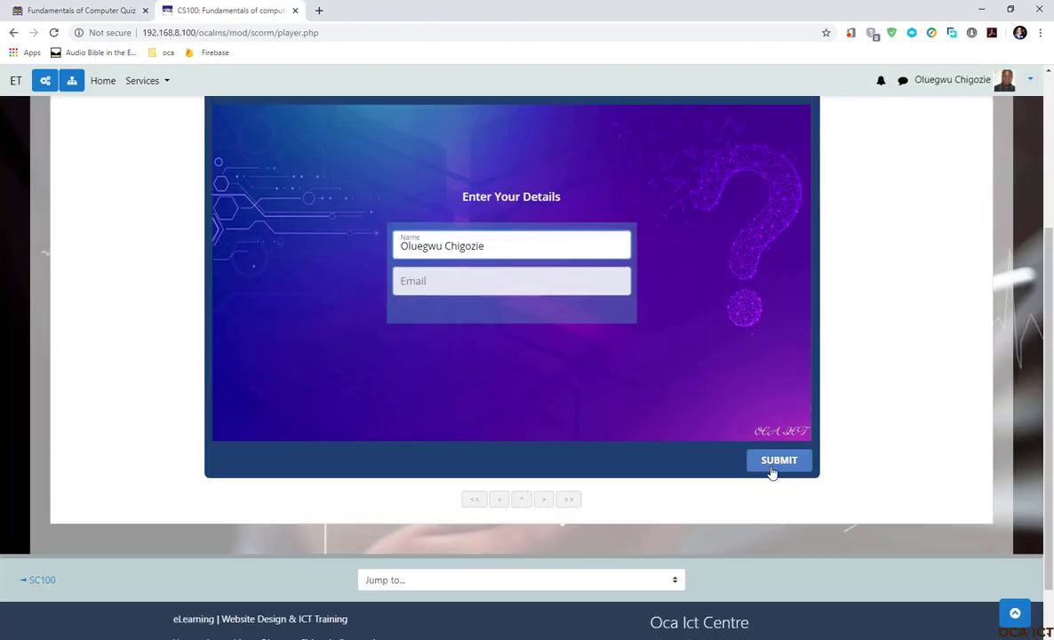
scroll(490, 490, down, 2)
scroll(741, 459, up, 4)
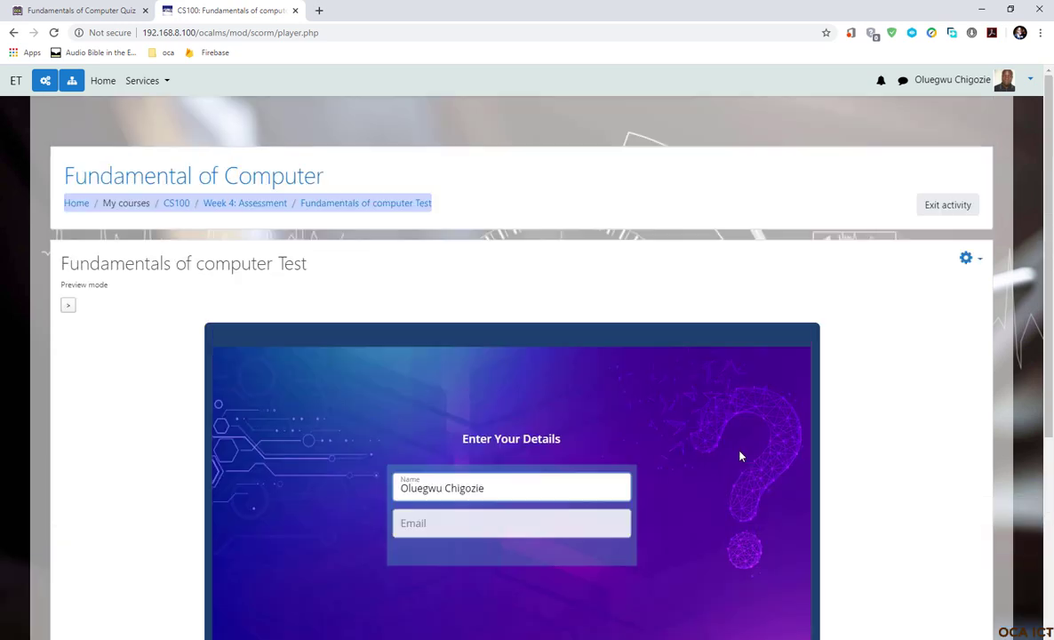
scroll(740, 456, down, 3)
scroll(636, 344, up, 3)
scroll(643, 532, down, 2)
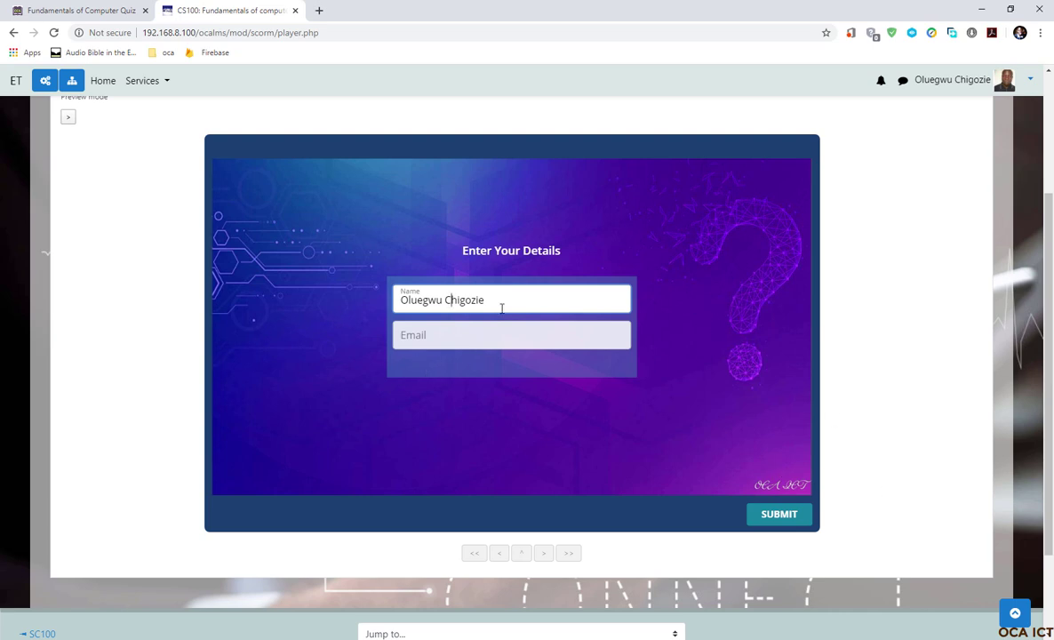
drag(505, 298, 251, 296)
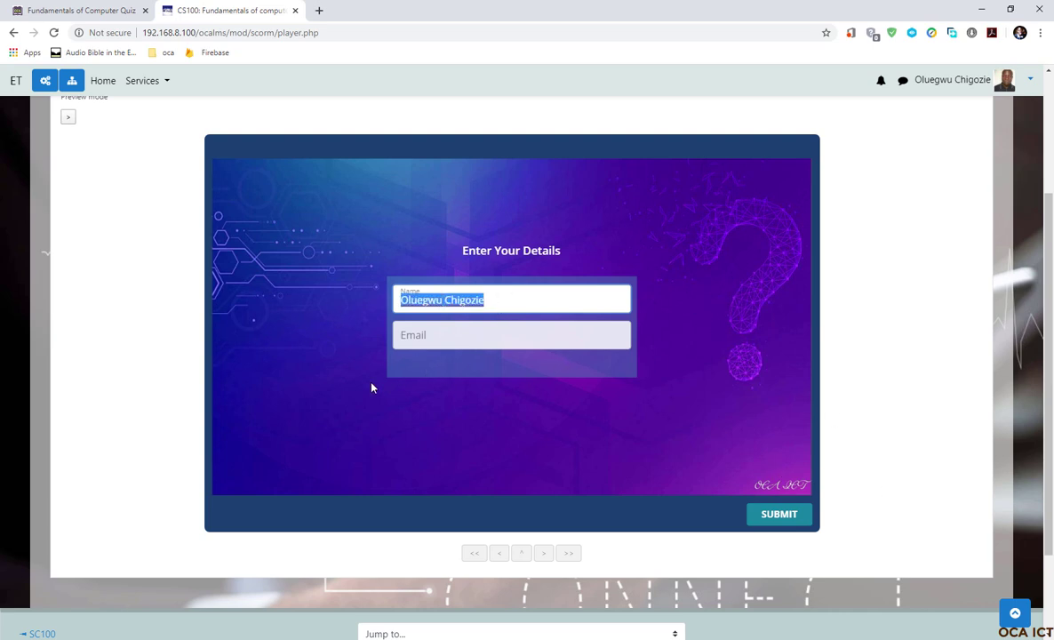
scroll(371, 388, up, 2)
scroll(419, 407, down, 3)
scroll(404, 402, down, 1)
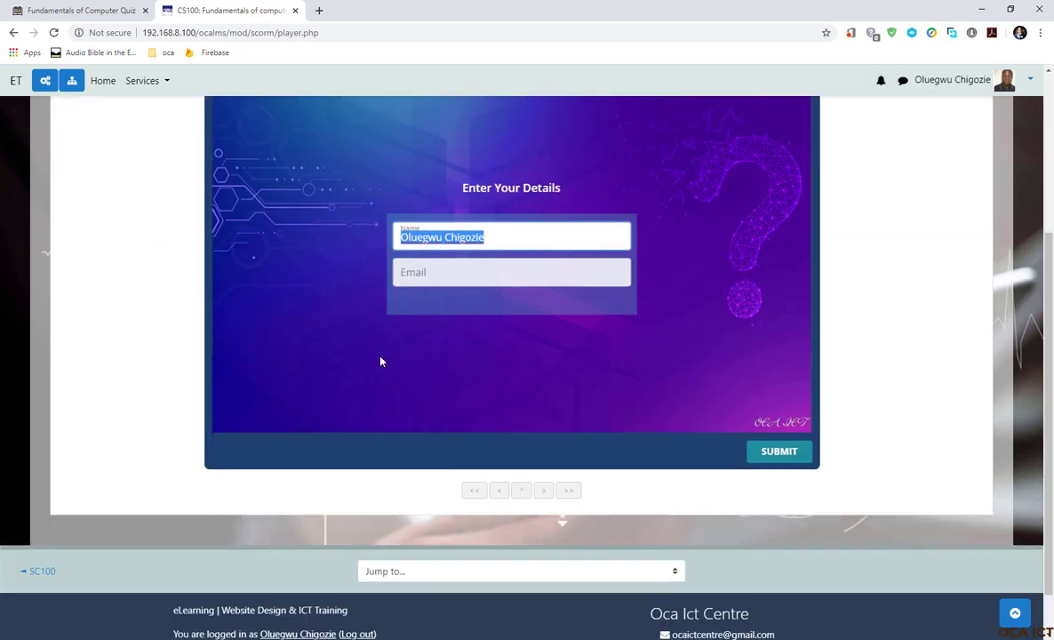
scroll(387, 368, up, 4)
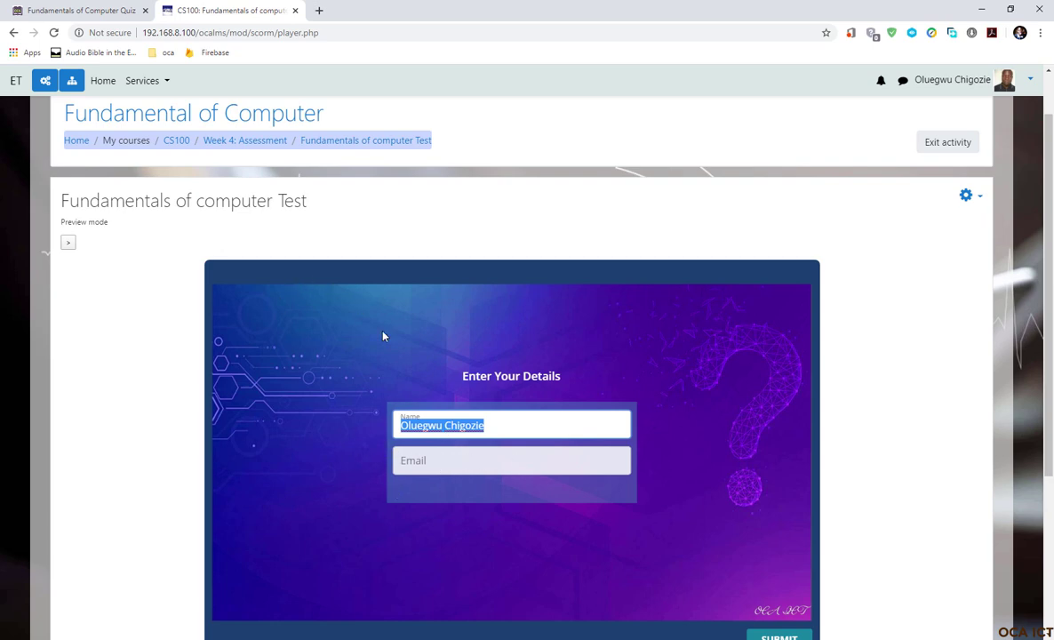
click(425, 460)
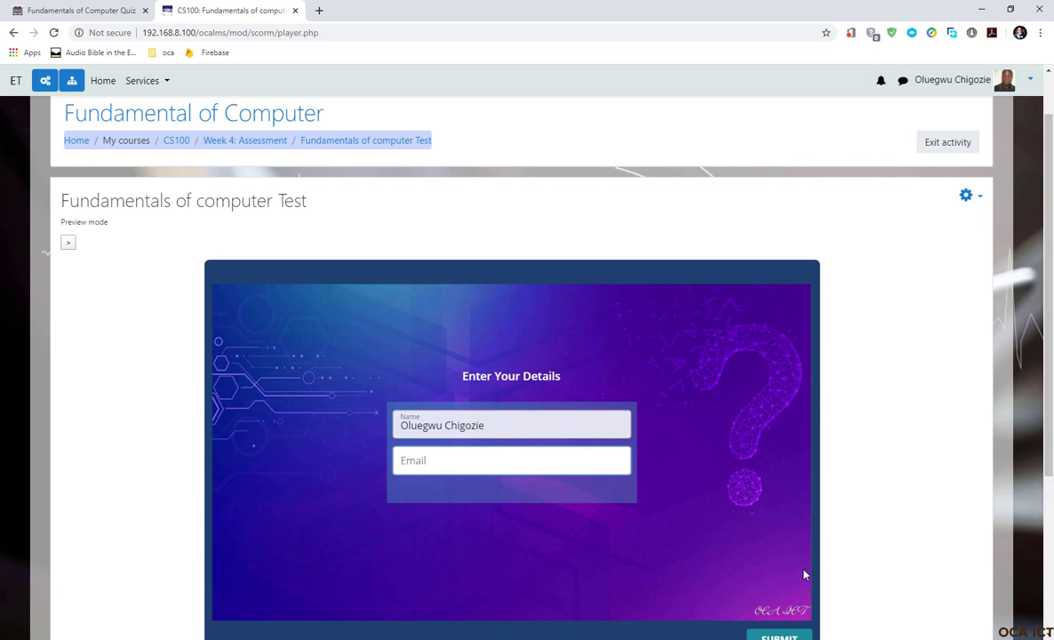
scroll(791, 444, down, 2)
scroll(777, 316, up, 2)
scroll(755, 485, down, 2)
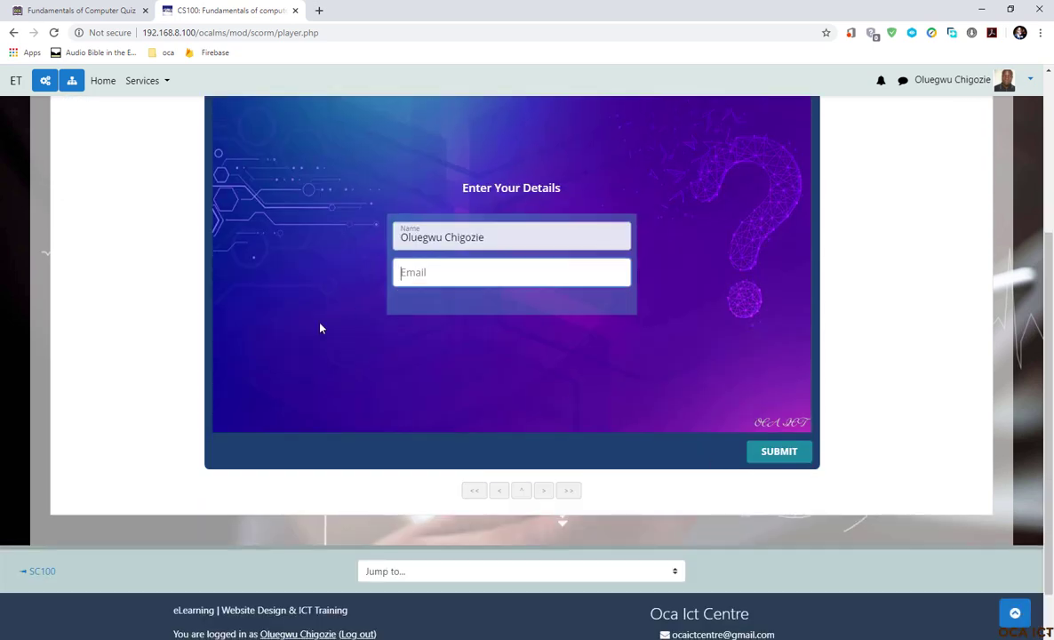
scroll(327, 412, up, 3)
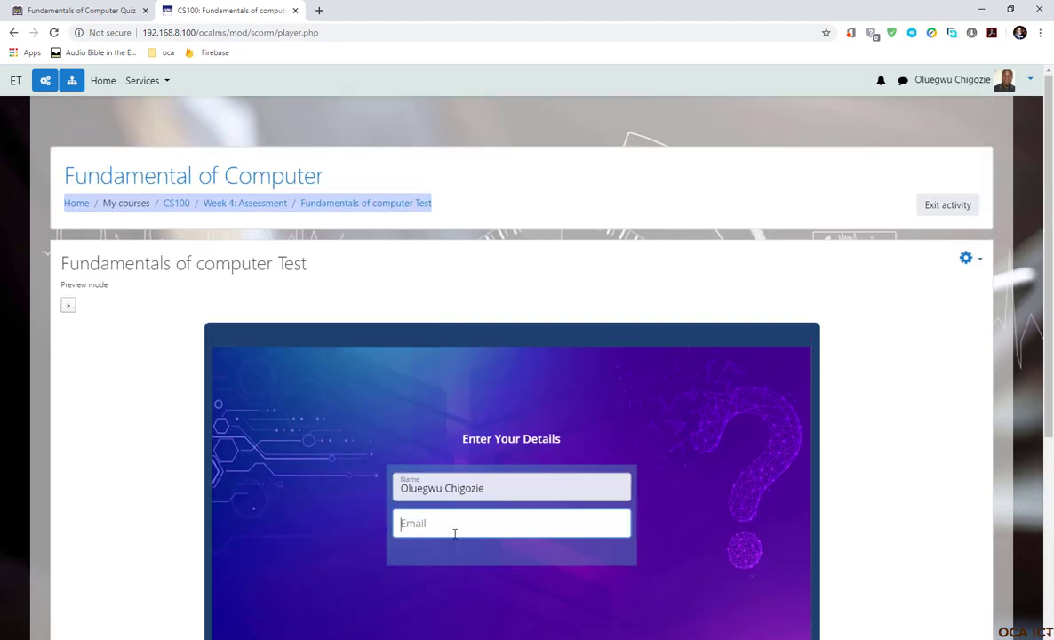
scroll(727, 545, down, 1)
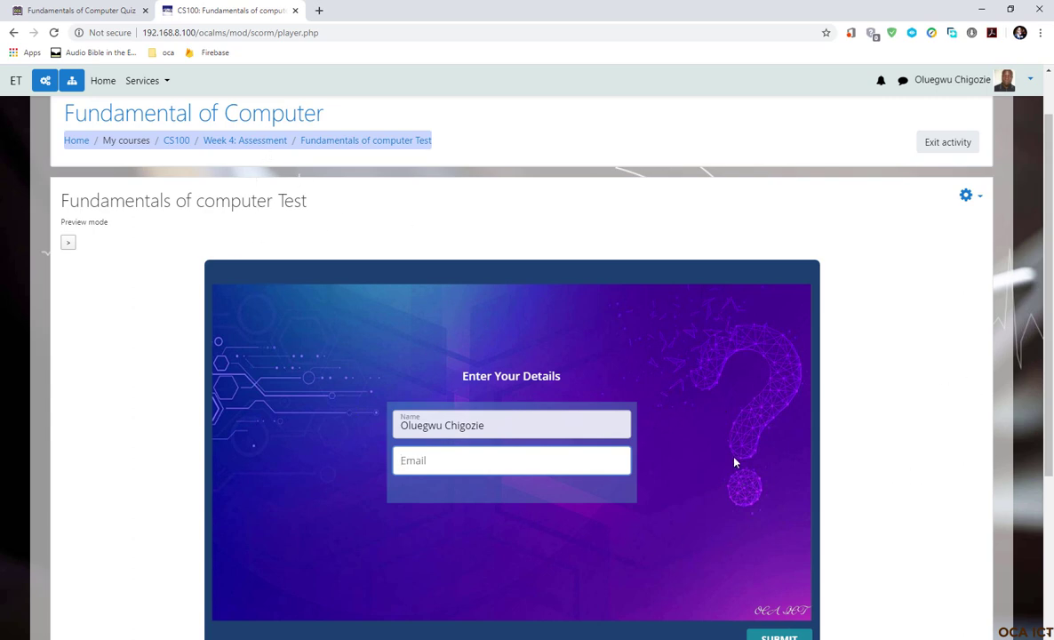
scroll(725, 453, down, 3)
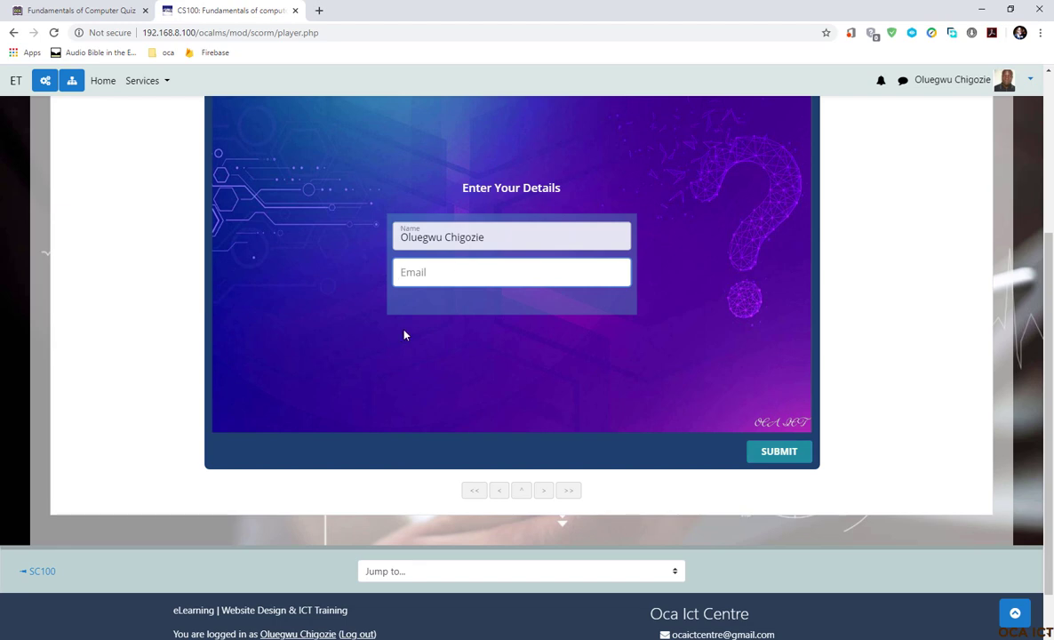
scroll(409, 359, up, 3)
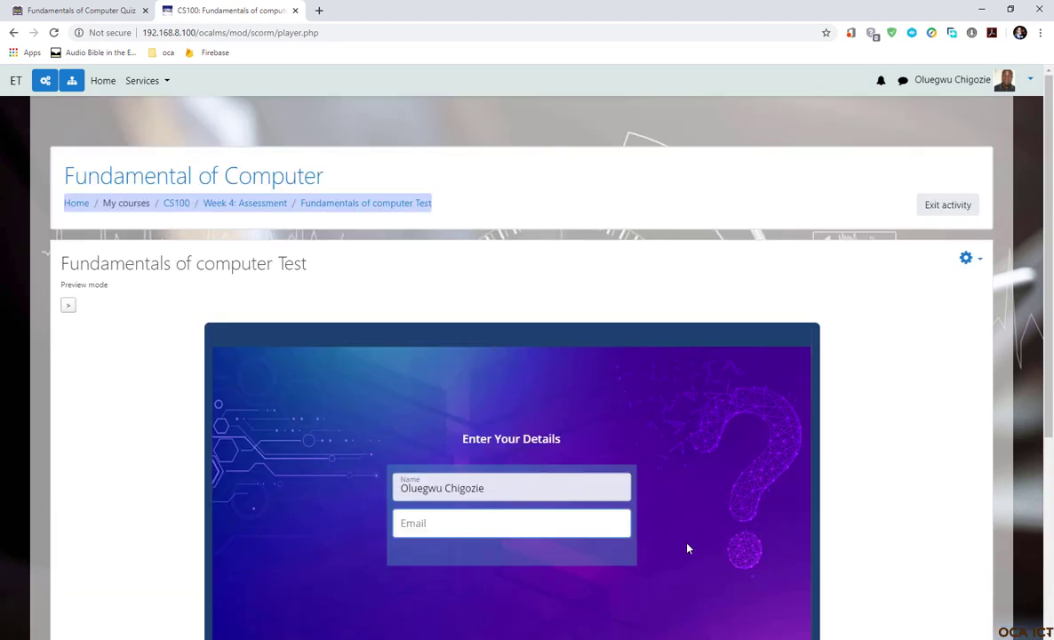
scroll(679, 543, down, 3)
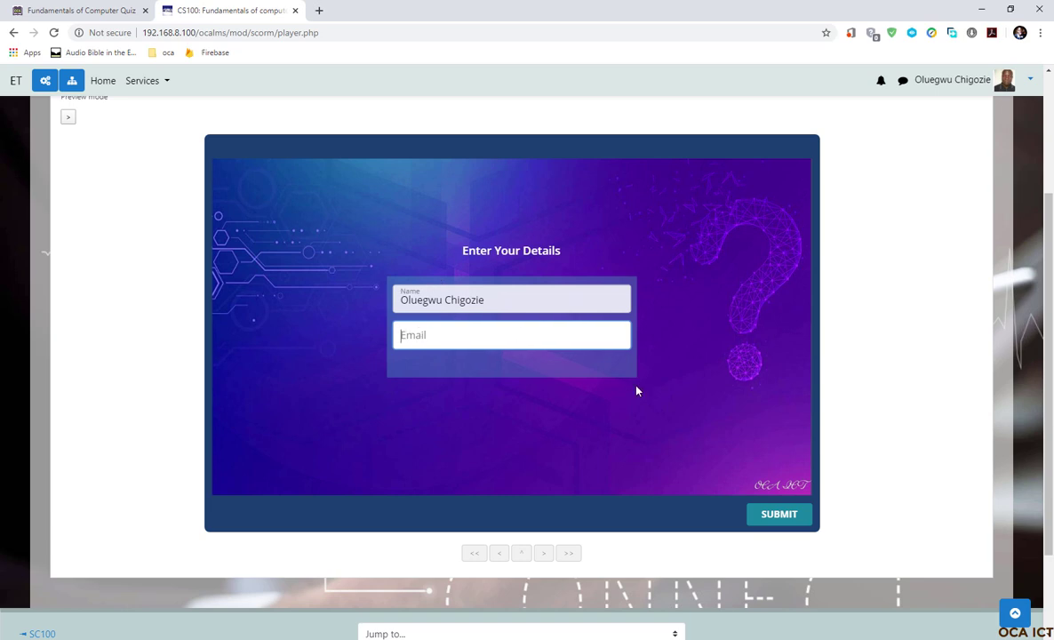
scroll(265, 381, up, 3)
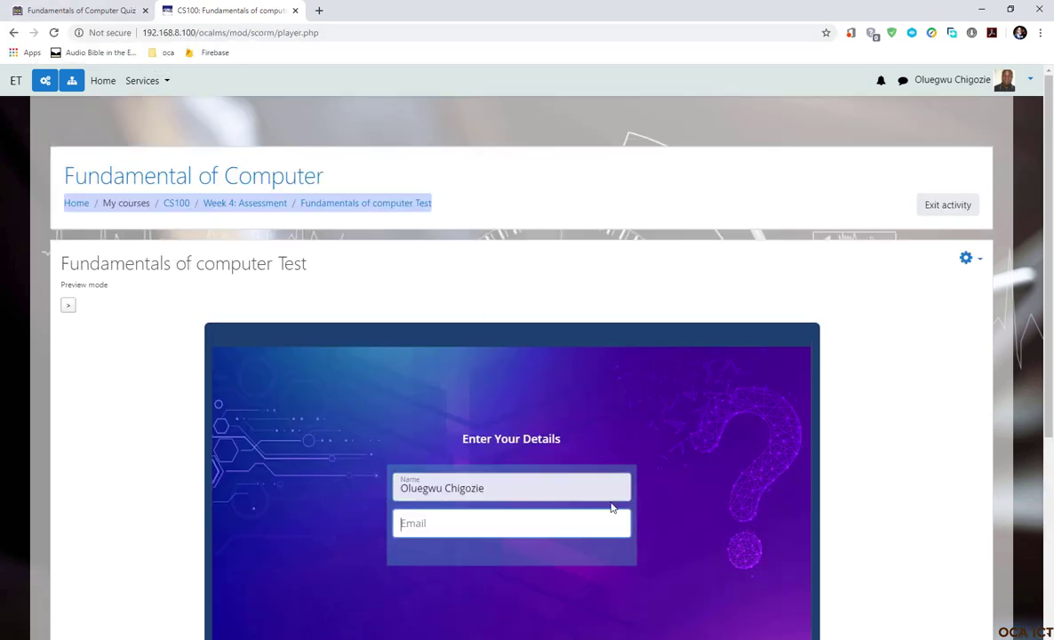
scroll(336, 462, down, 1)
scroll(336, 463, down, 3)
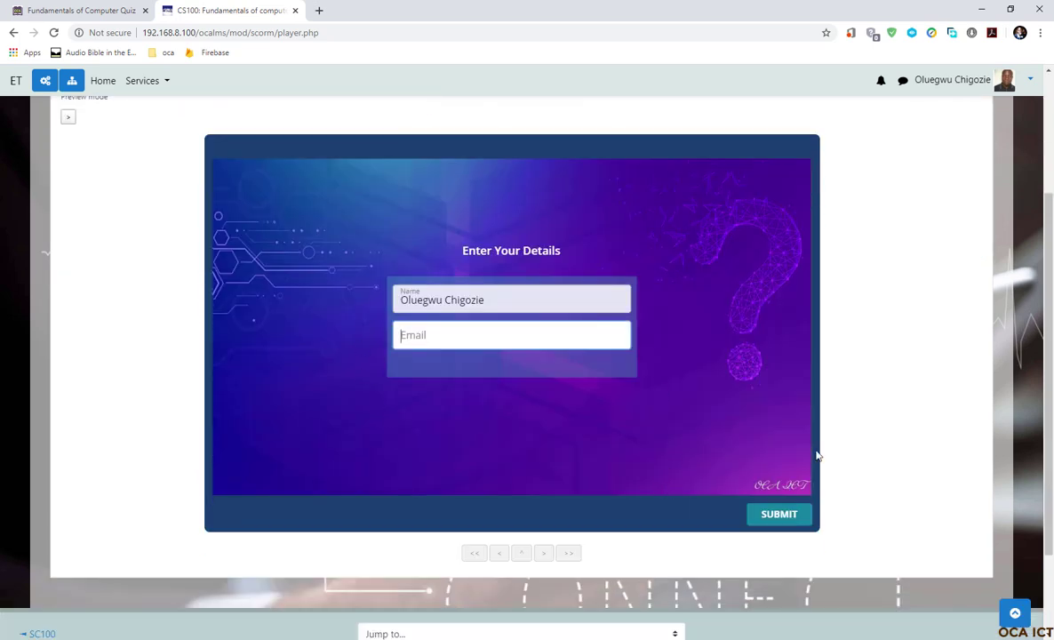